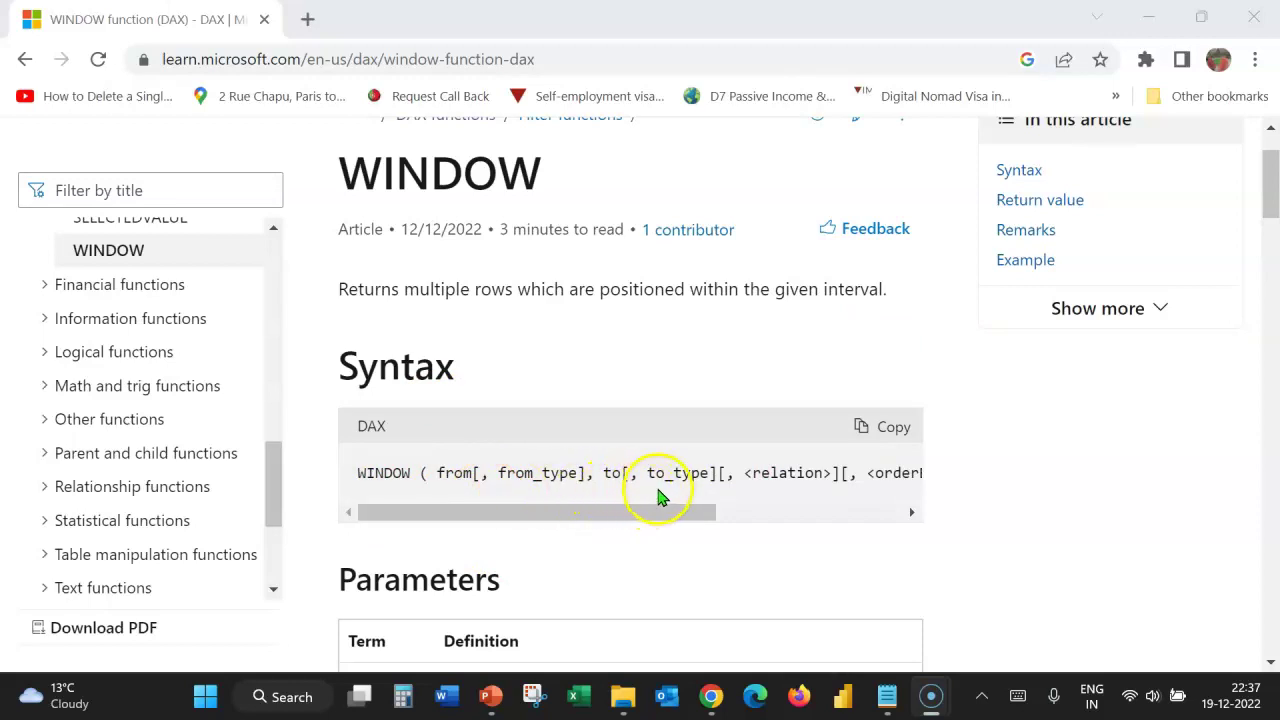
- Read down the Microsoft Learn WINDOW article, dragging across the example code
left_click_drag(700, 514, 870, 528)
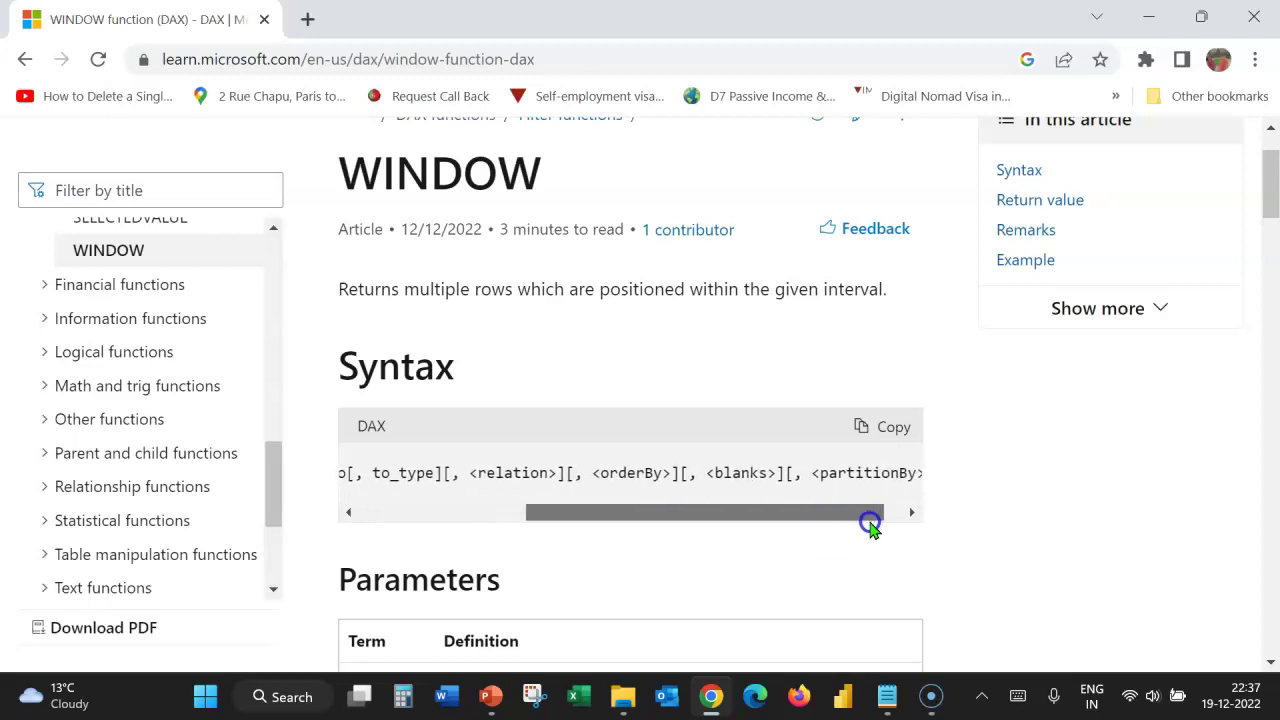
left_click_drag(733, 517, 890, 508)
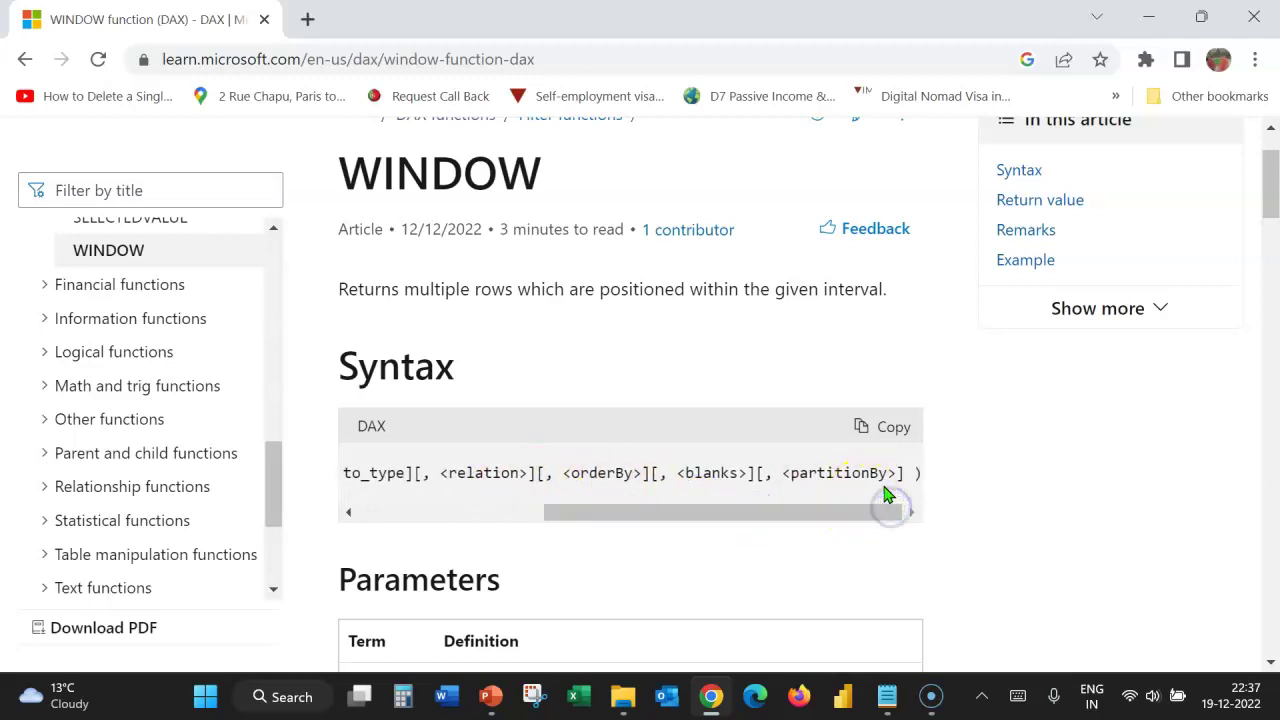
left_click_drag(806, 516, 797, 514)
scroll(705, 519, "down", 1)
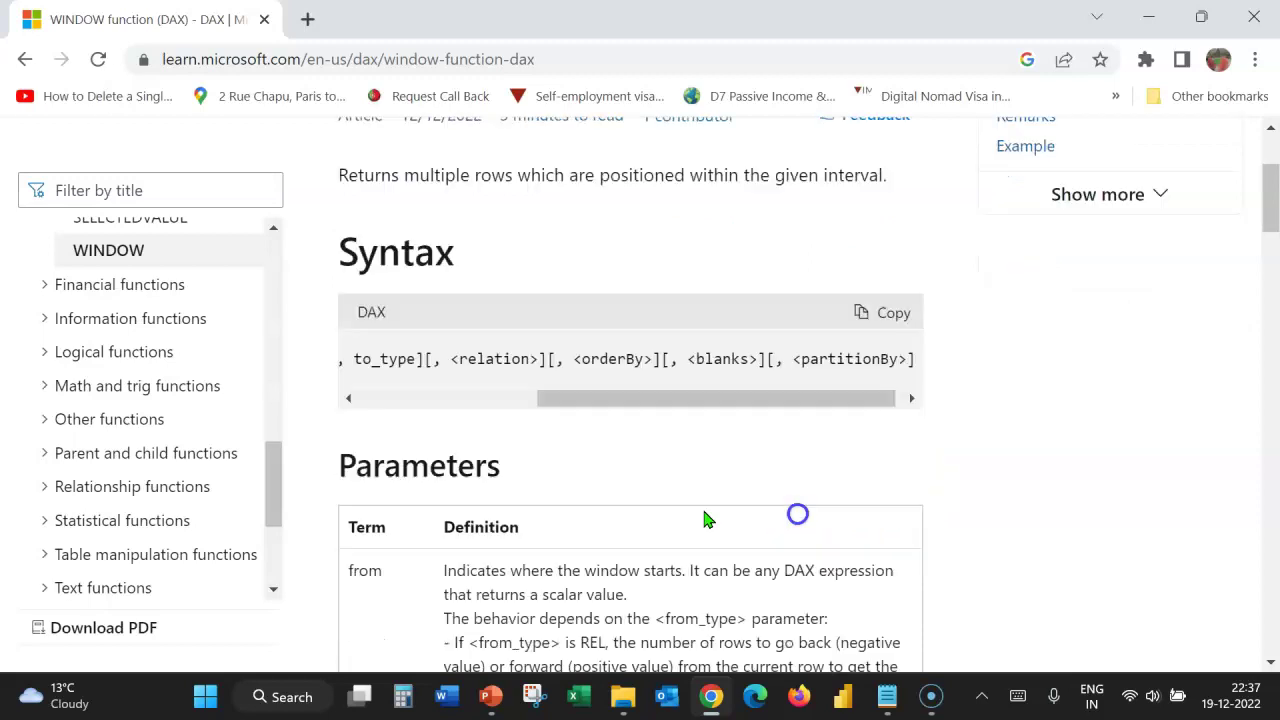
scroll(705, 519, "down", 1)
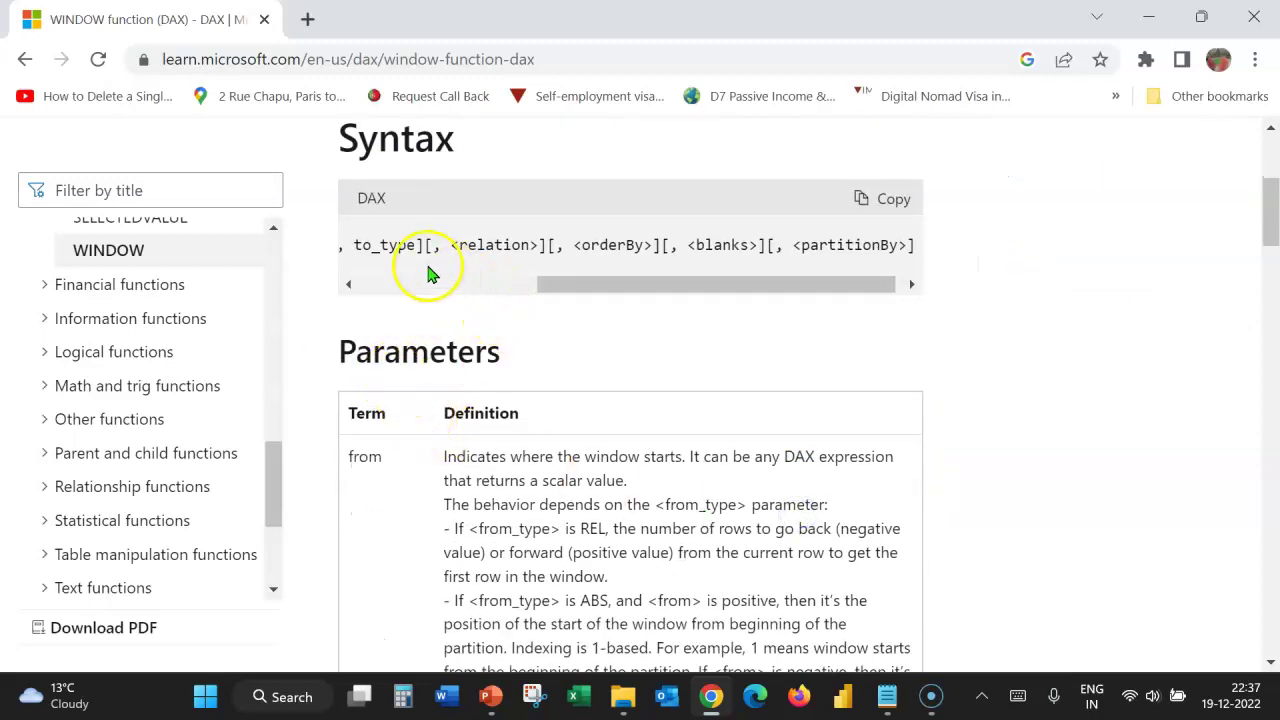
scroll(543, 429, "down", 2)
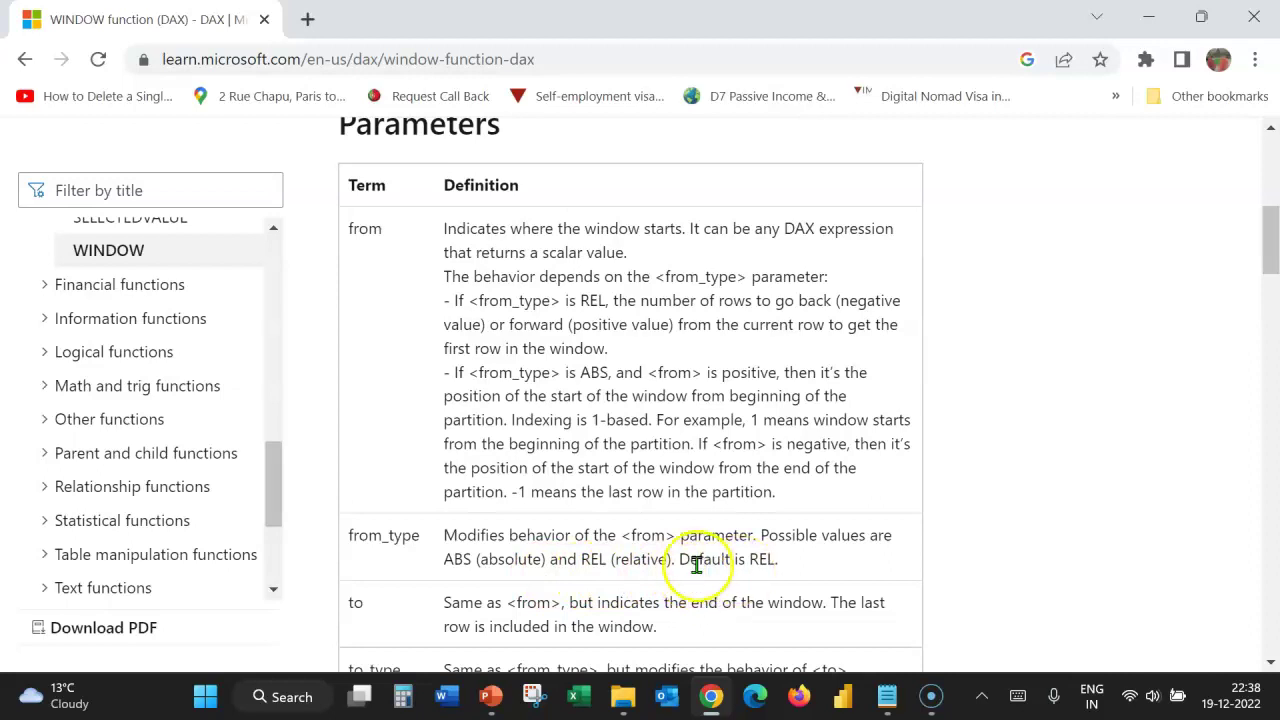
scroll(760, 555, "down", 1)
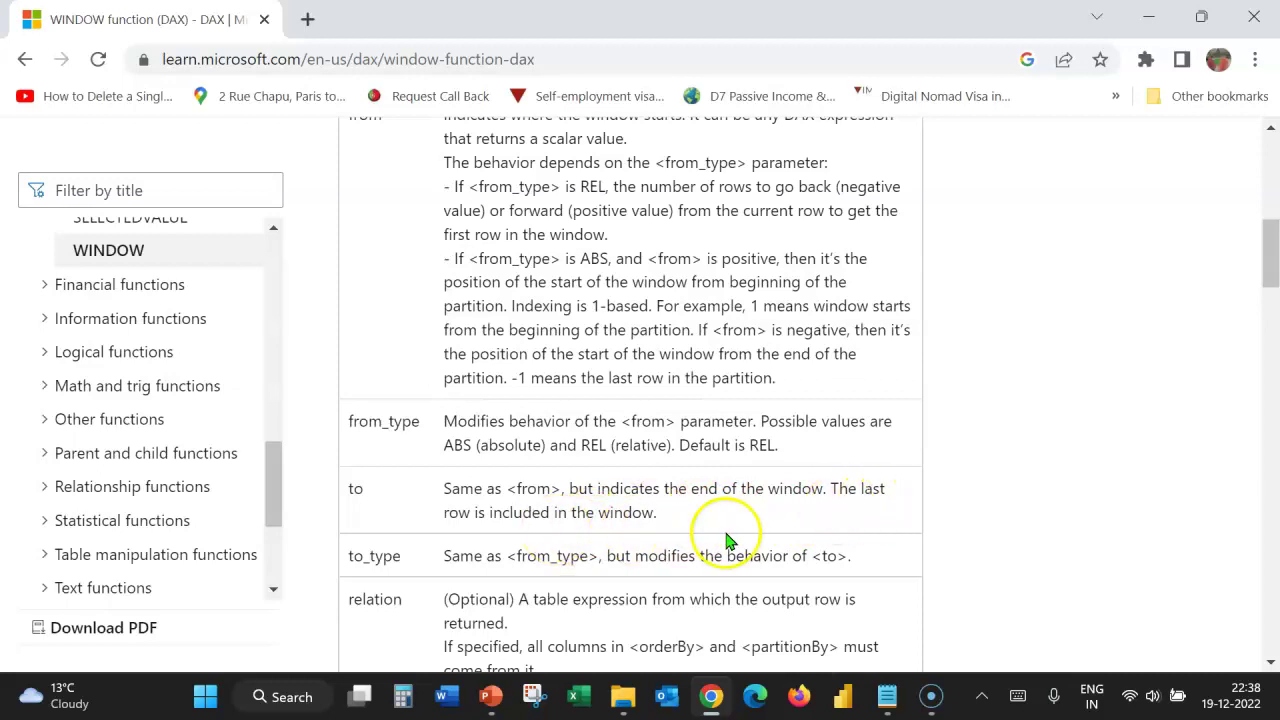
scroll(772, 532, "down", 1)
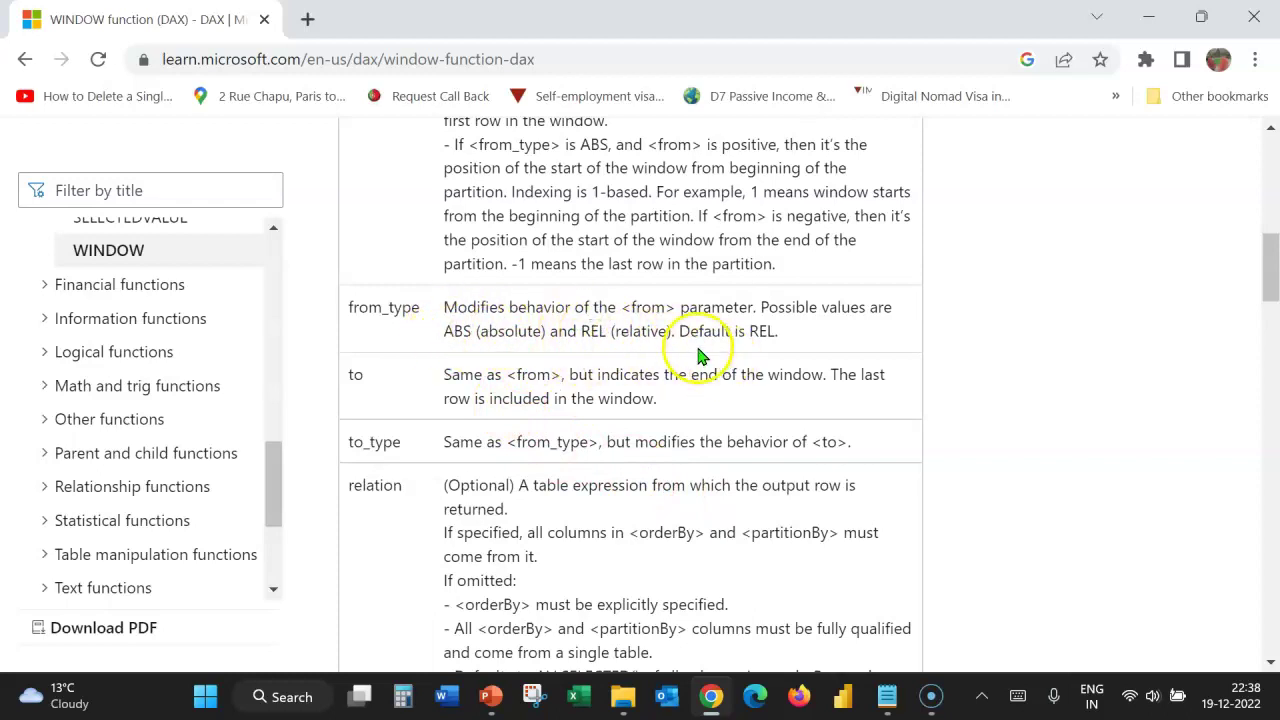
scroll(826, 371, "down", 1)
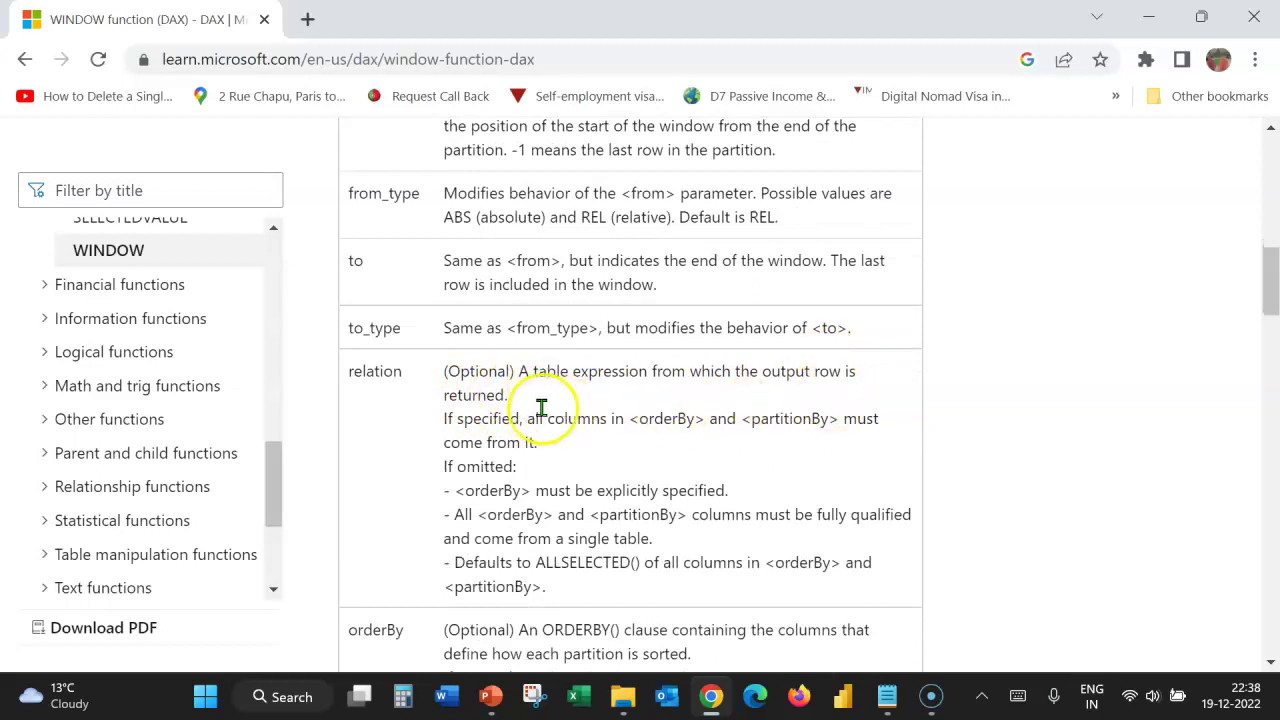
scroll(650, 365, "down", 1)
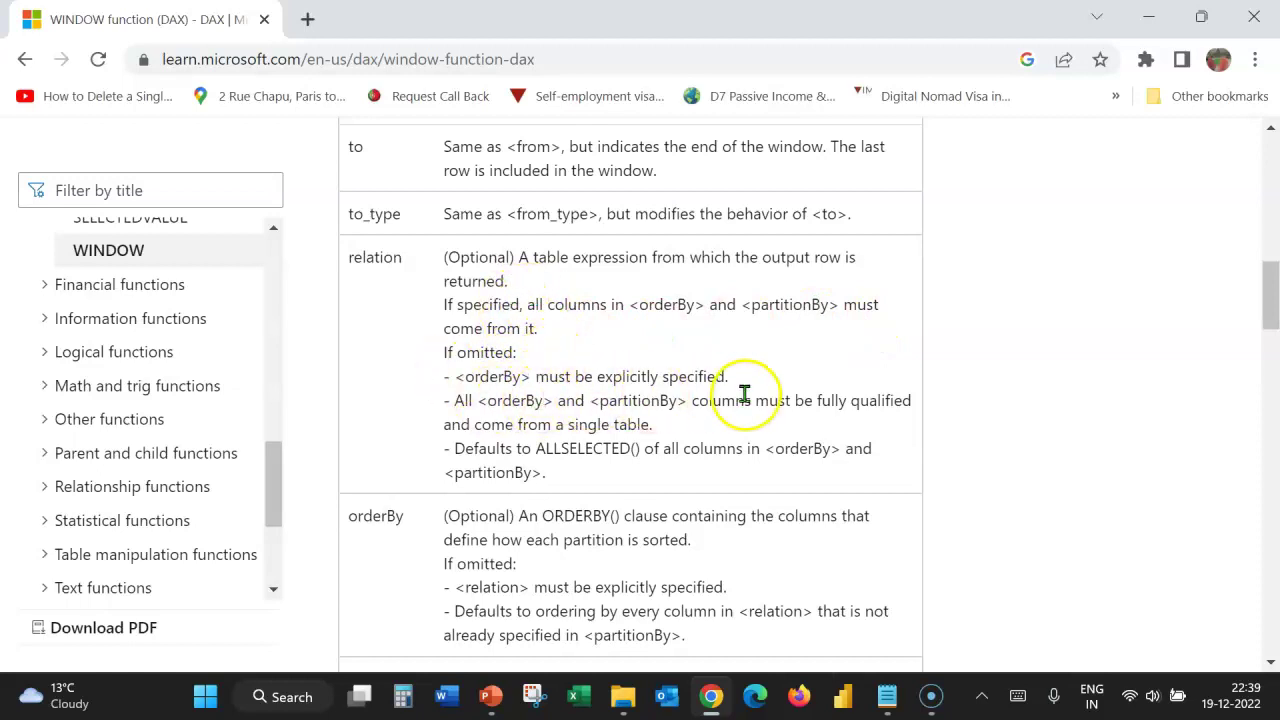
scroll(745, 392, "down", 3)
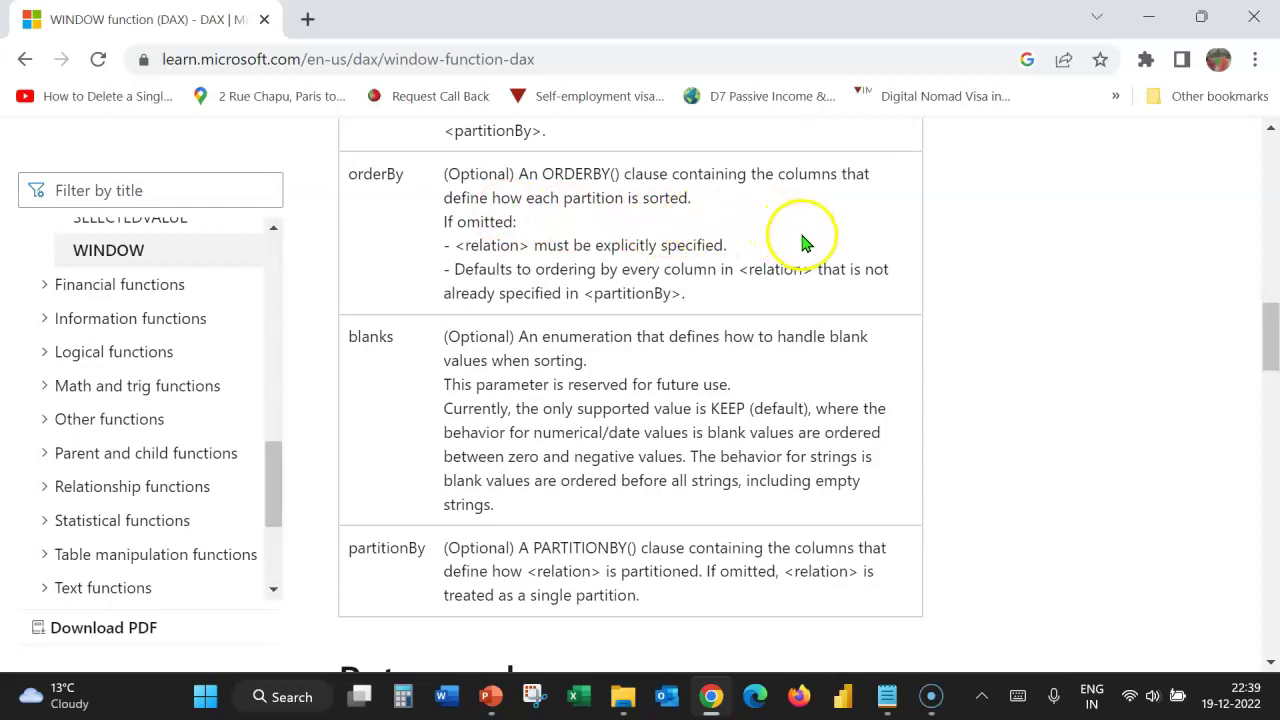
scroll(640, 242, "down", 1)
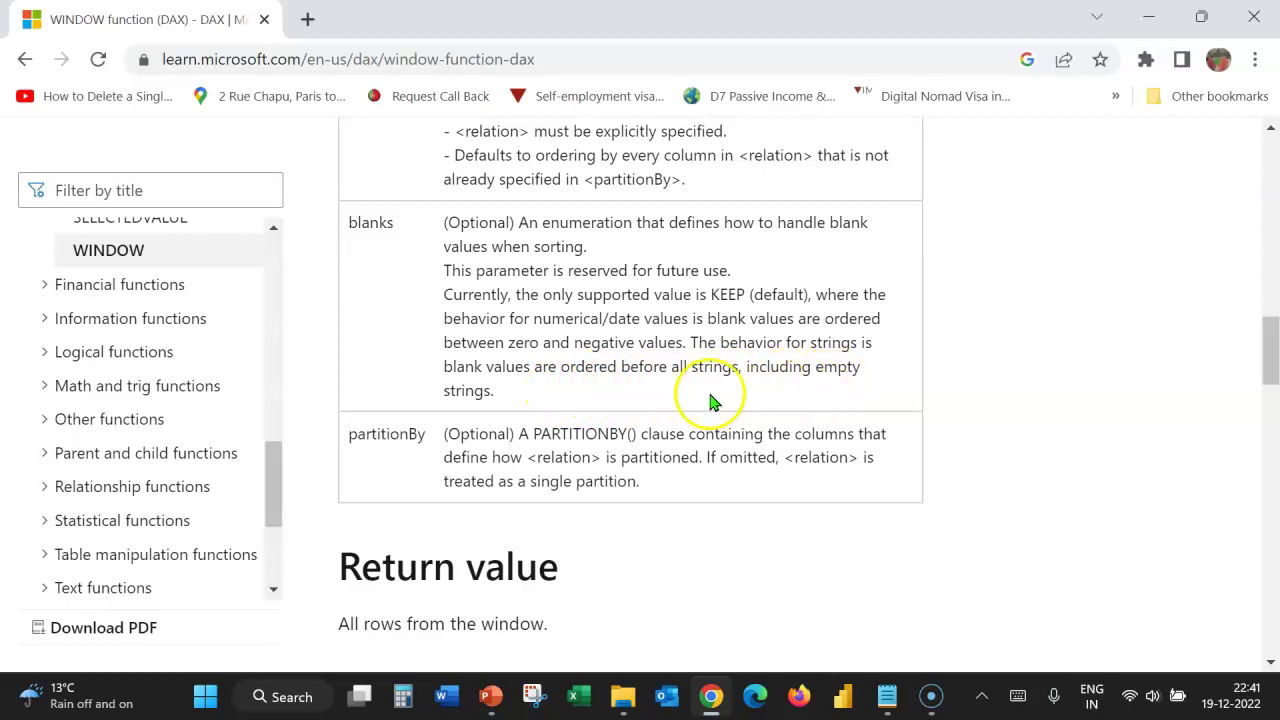
scroll(710, 400, "down", 1)
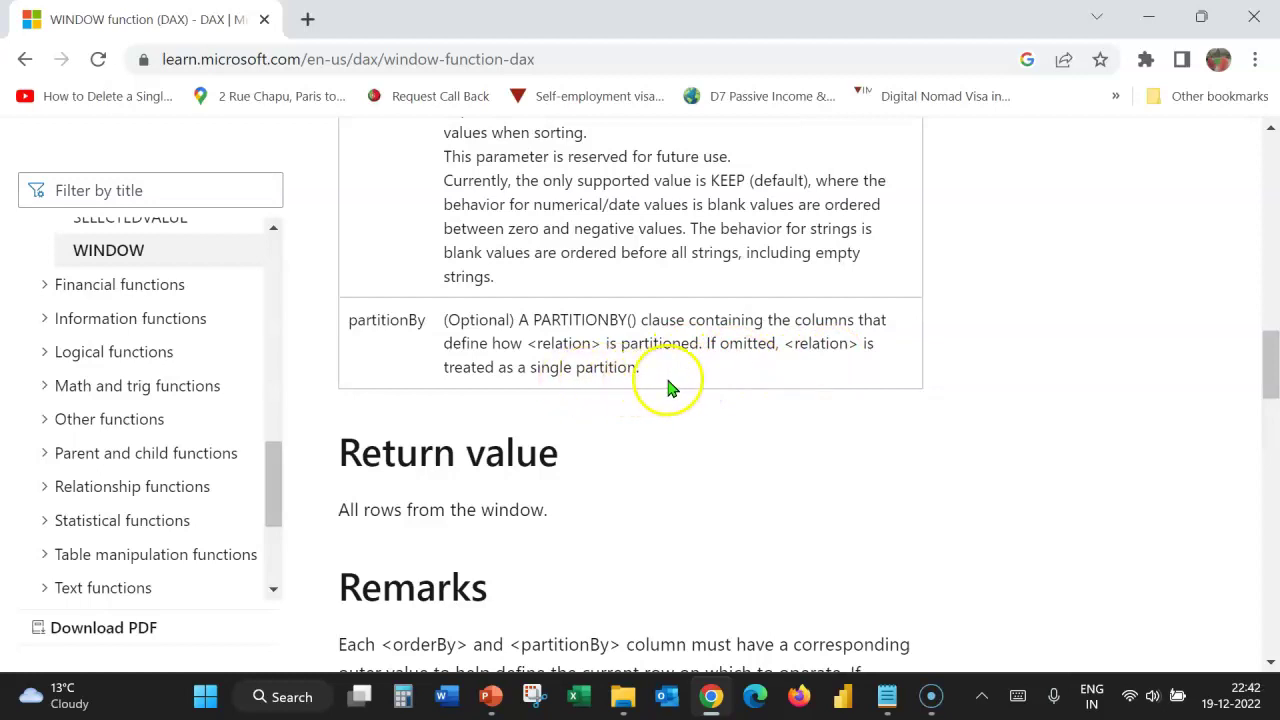
scroll(807, 325, "down", 2)
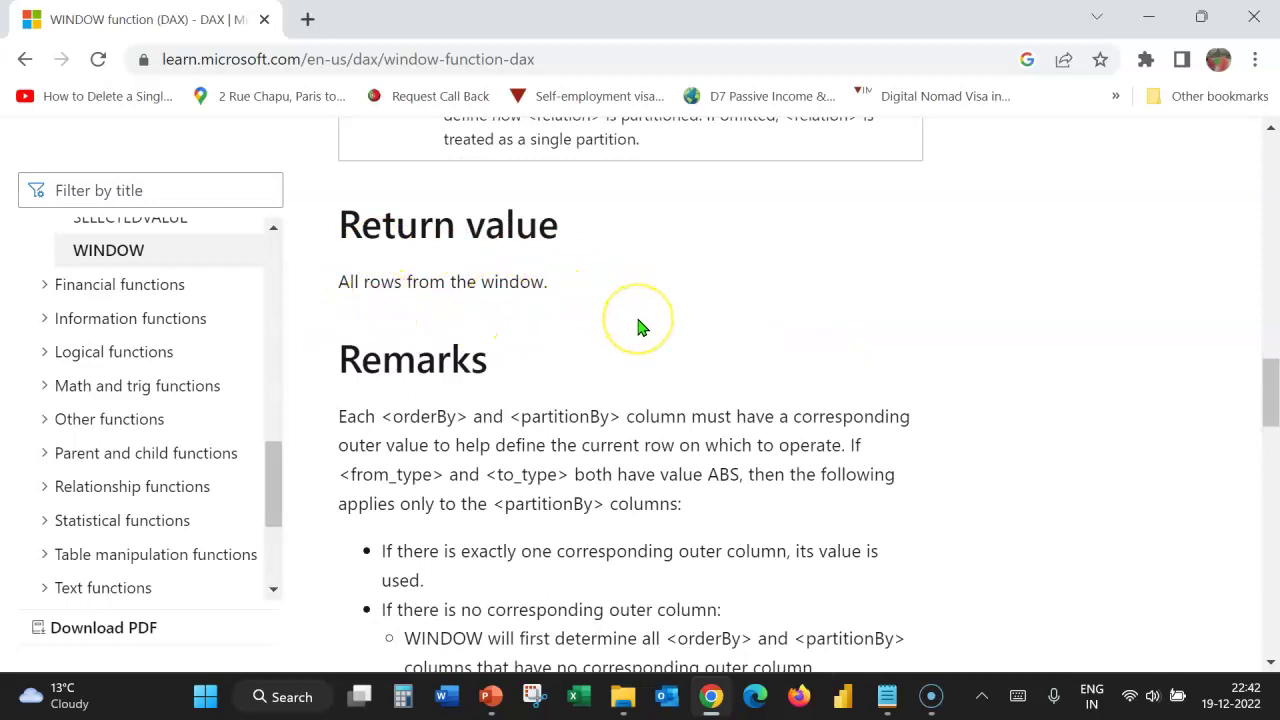
scroll(620, 420, "down", 10)
left_click_drag(591, 509, 434, 506)
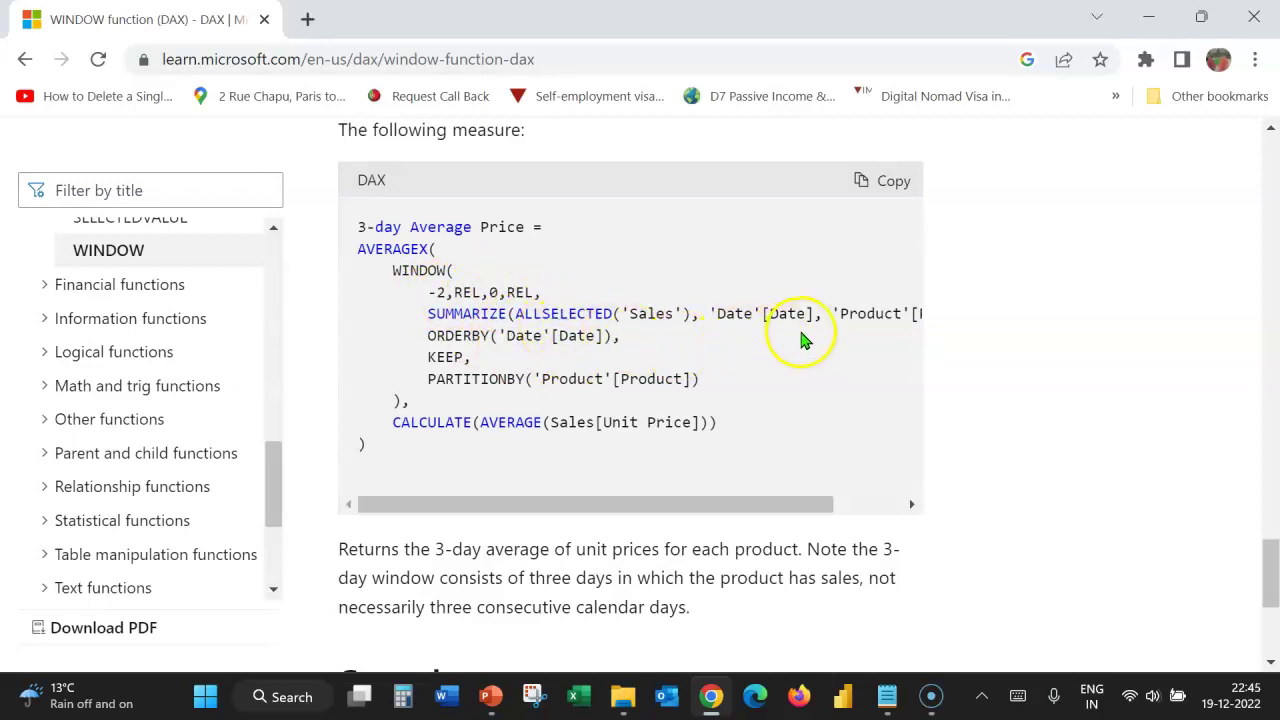
- Scroll the example code block sideways to read the 3-day average unit price measure
left_click_drag(810, 504, 875, 505)
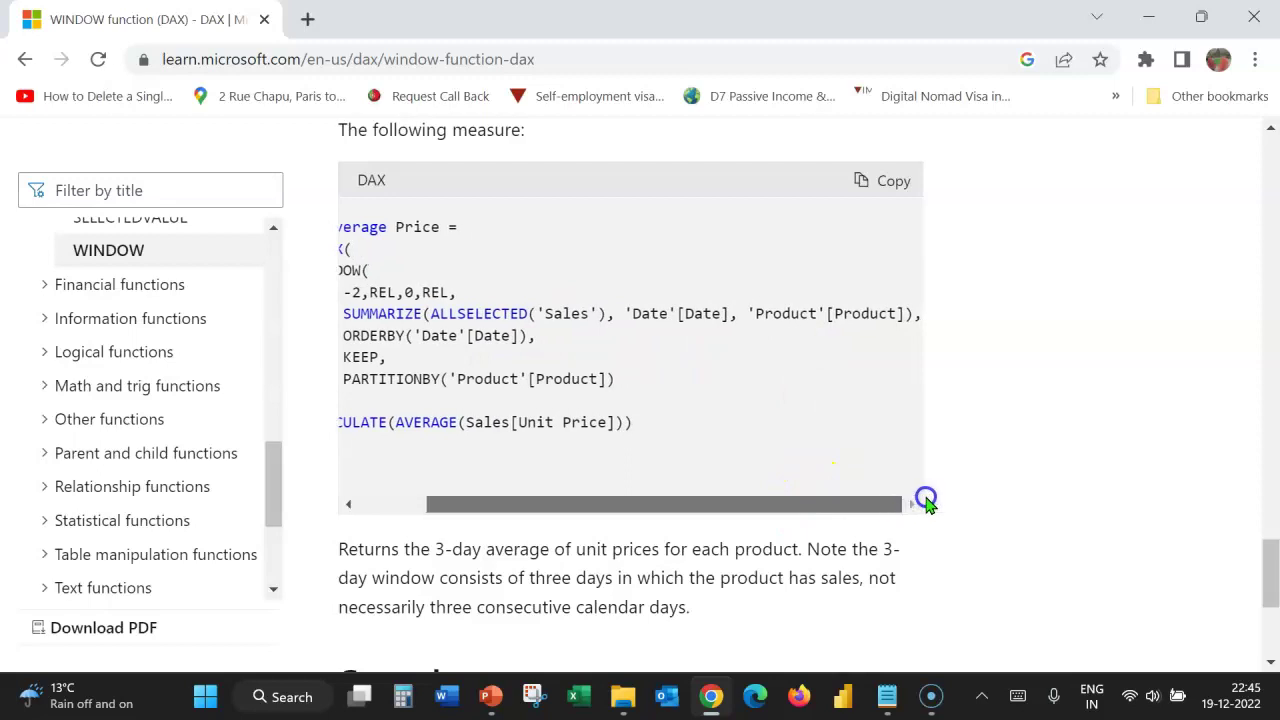
scroll(926, 500, "left", 2)
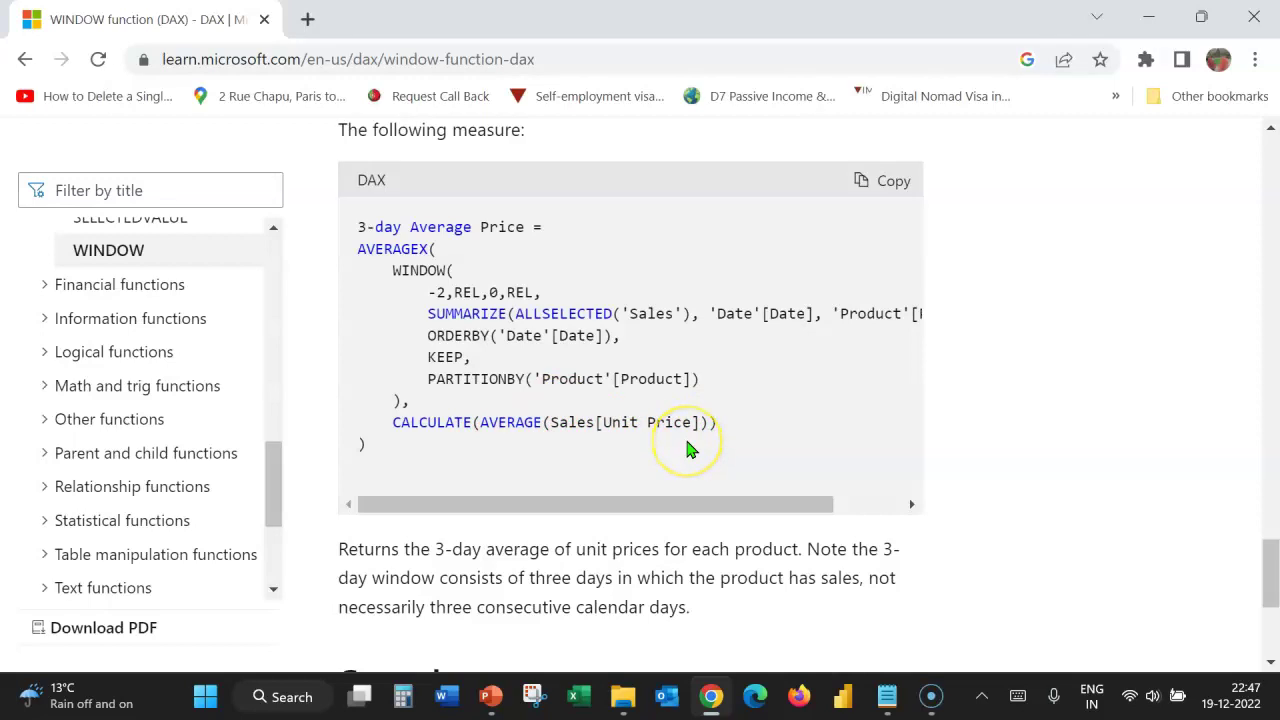
scroll(686, 449, "up", 1)
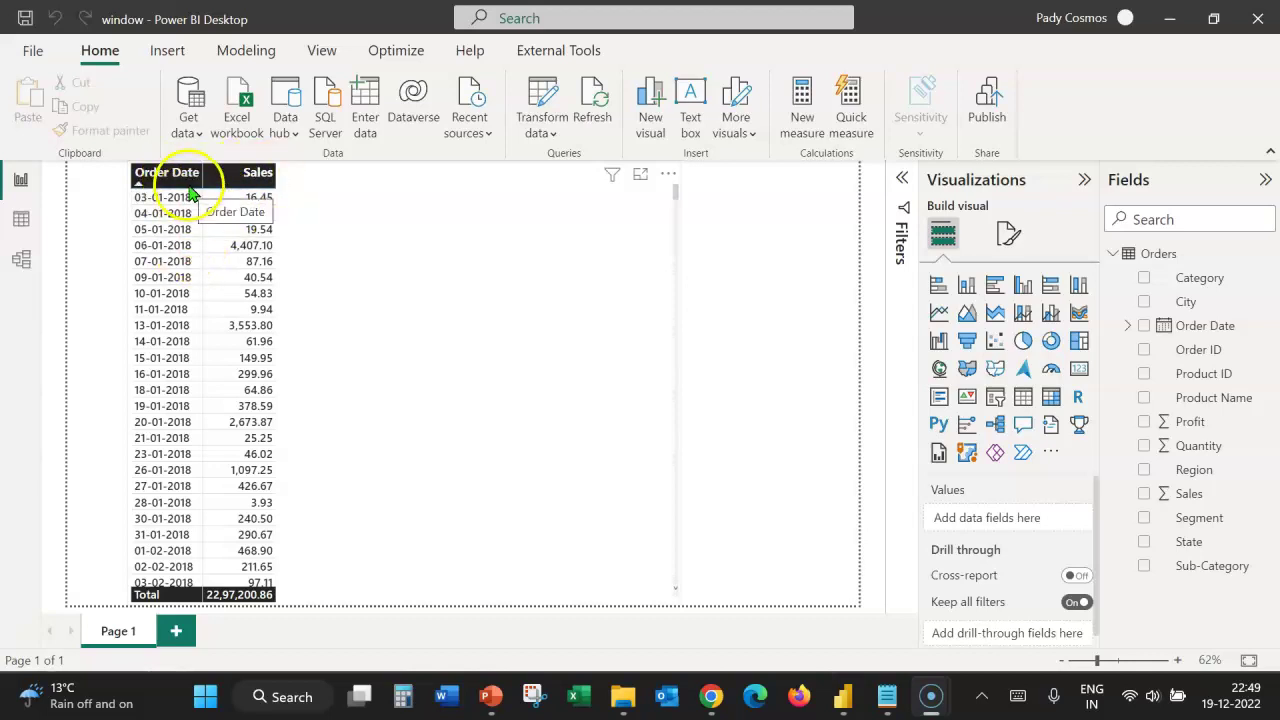
- Add a Total Sales measure to the Orders table with the formula sum(Orders[Sales])
left_click(1165, 254)
left_click(415, 120)
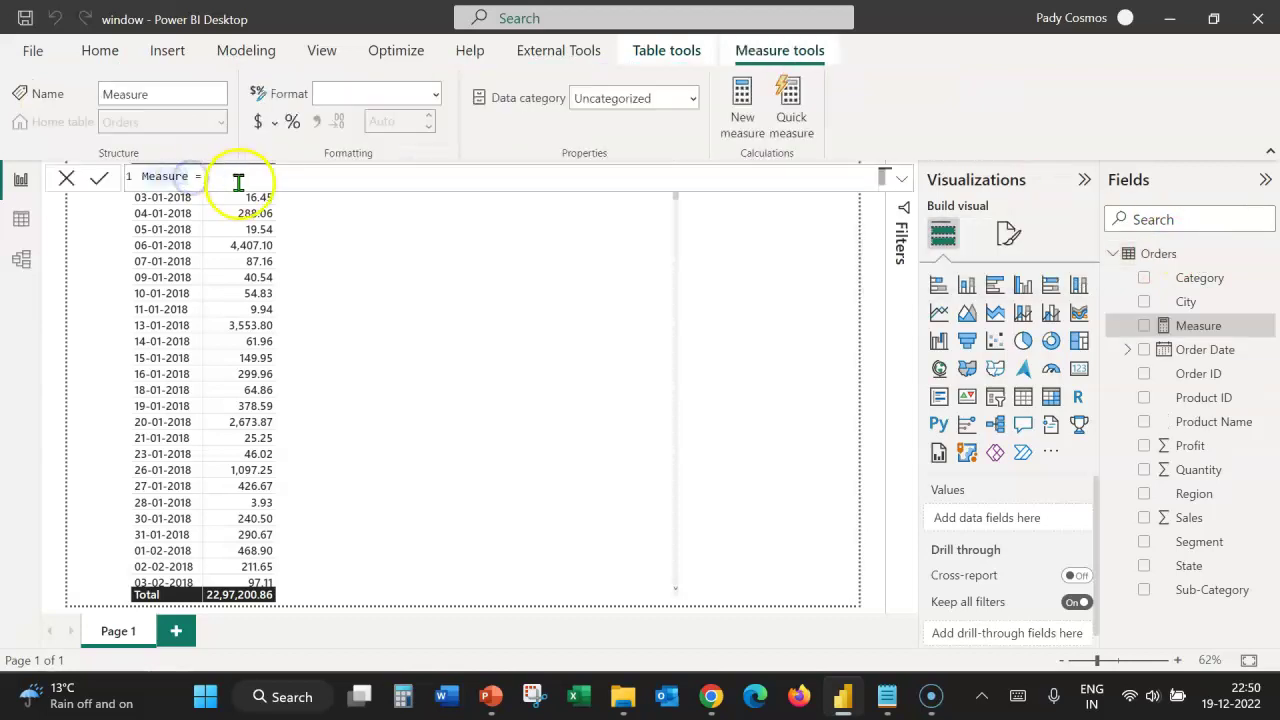
key("BackSpace")
key("BackSpace")
key("BackSpace")
key("BackSpace")
key("BackSpace")
key("BackSpace")
key("Delete")
type("Total Sales = ")
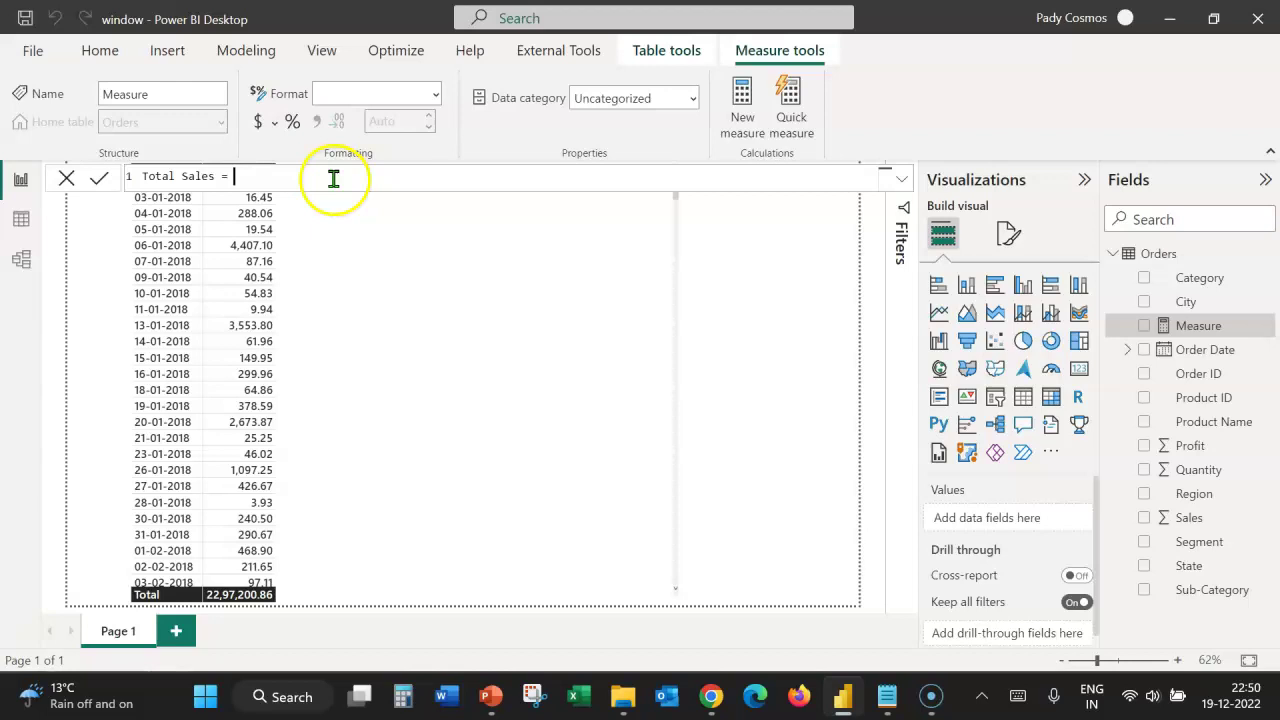
type("sum(")
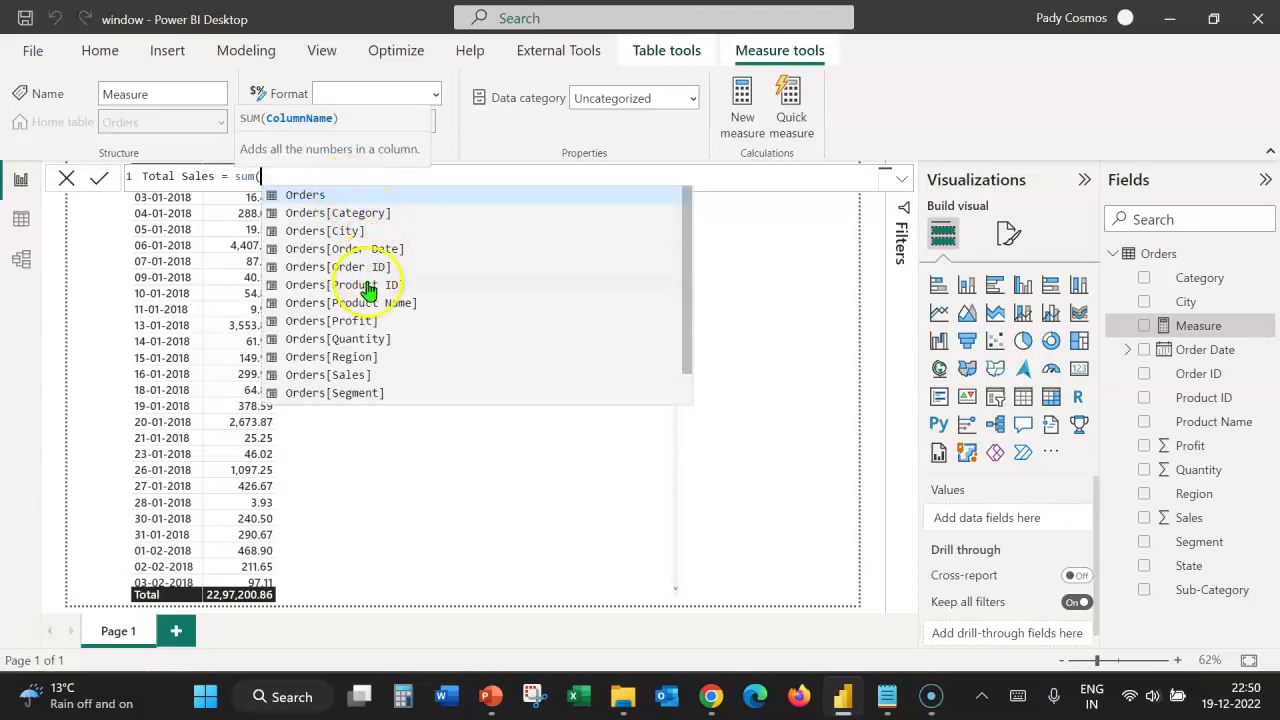
left_click(355, 378)
type(")")
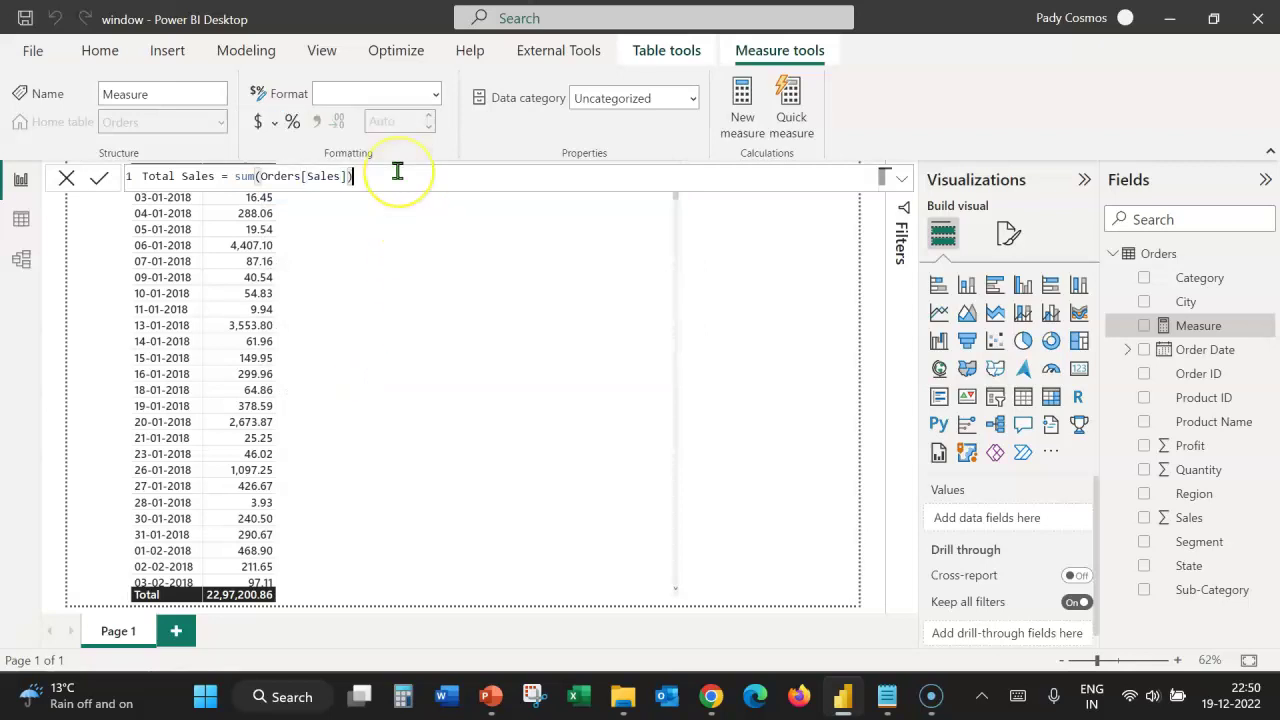
key("Return")
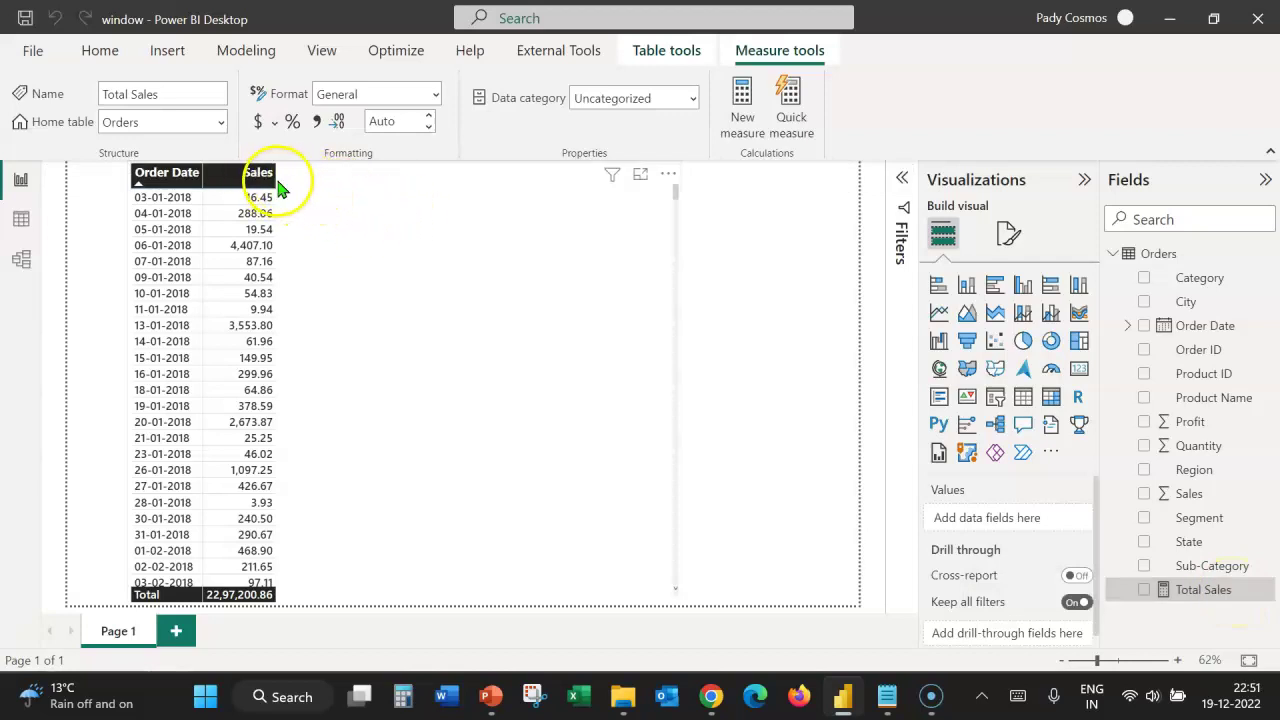
left_click(1160, 258)
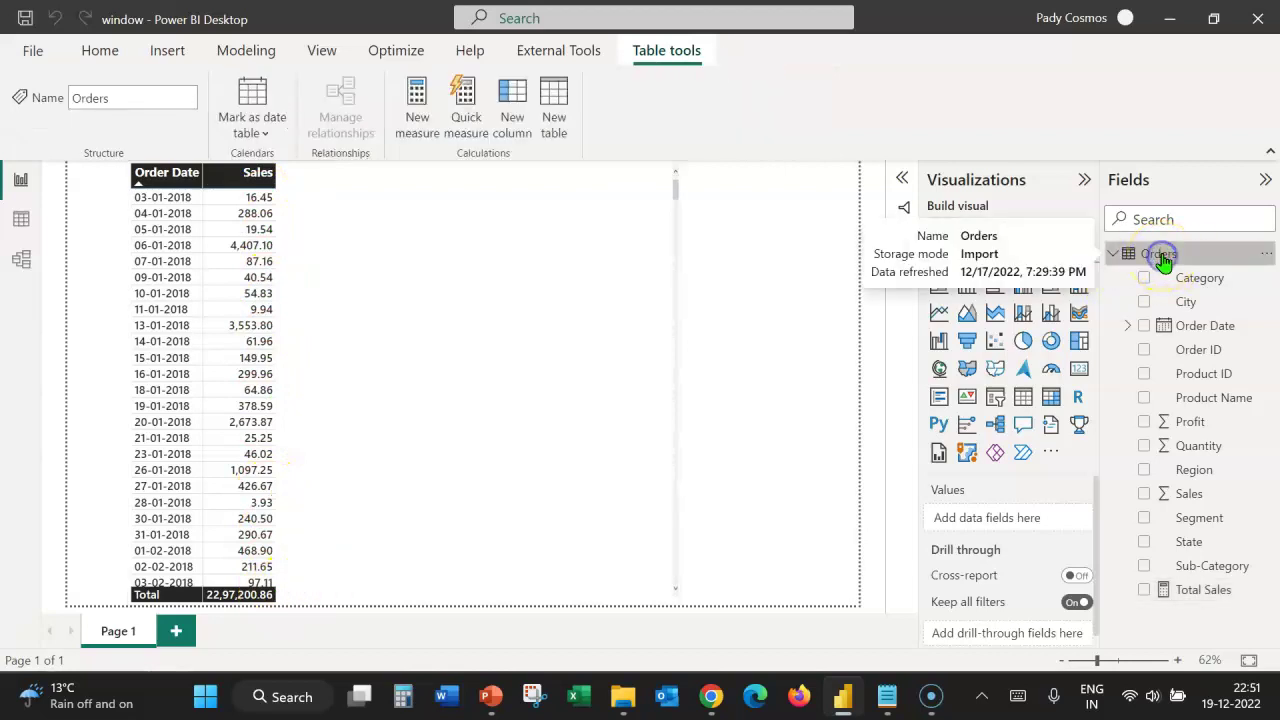
- Start a 7-day moving average measure as AVERAGEX(WINDOW(-6,REL,0,REL,, with relative bounds
left_click(418, 116)
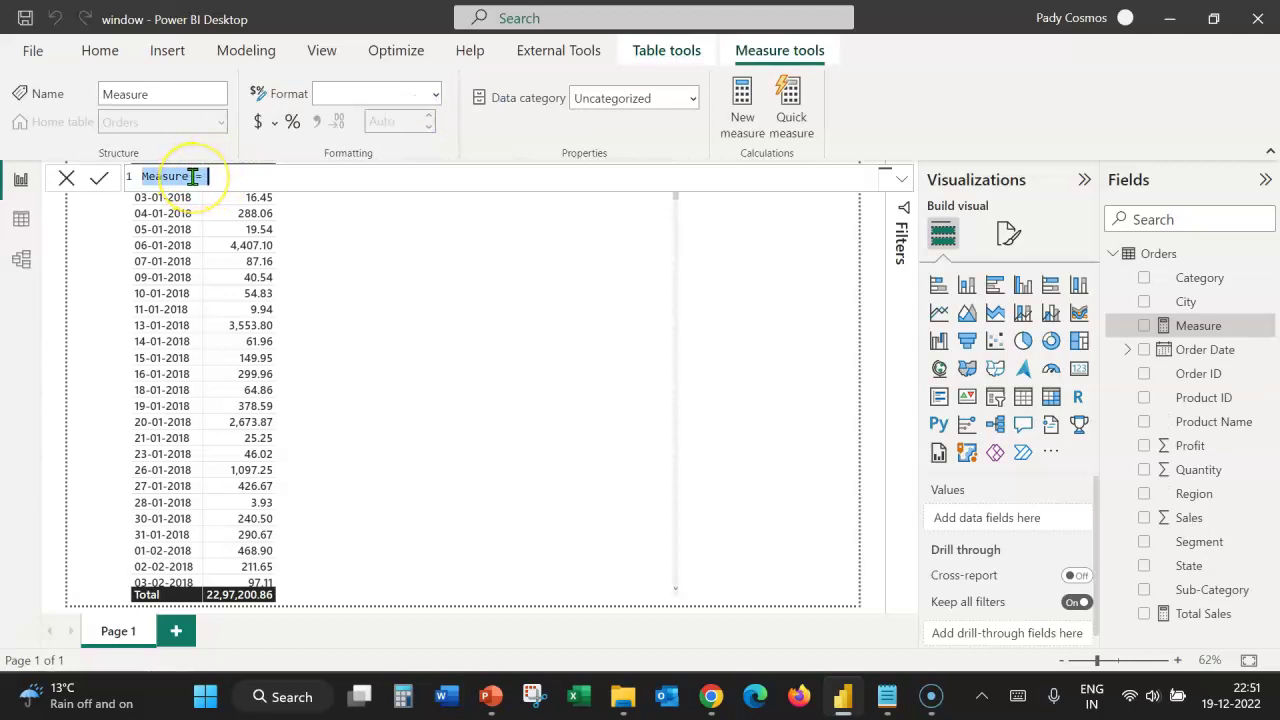
type("7-day moving average")
type("=")
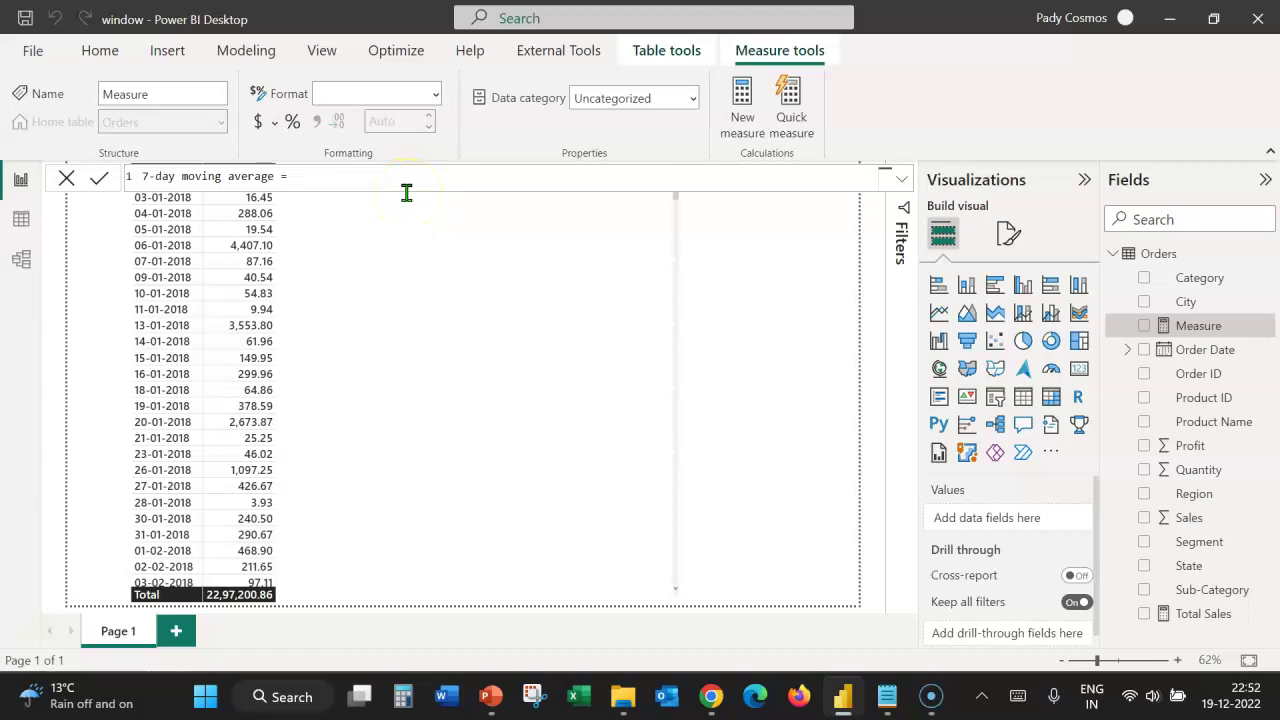
type("AVERAGEX(")
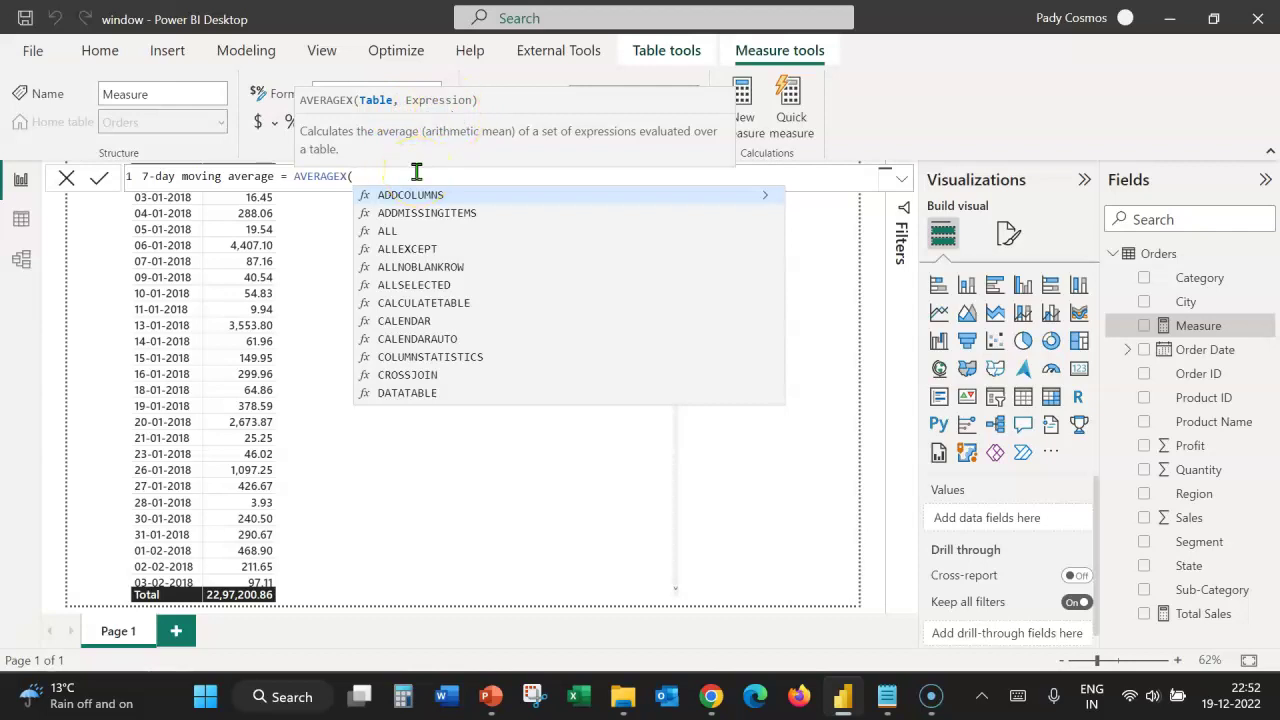
type("WINDOW(-6")
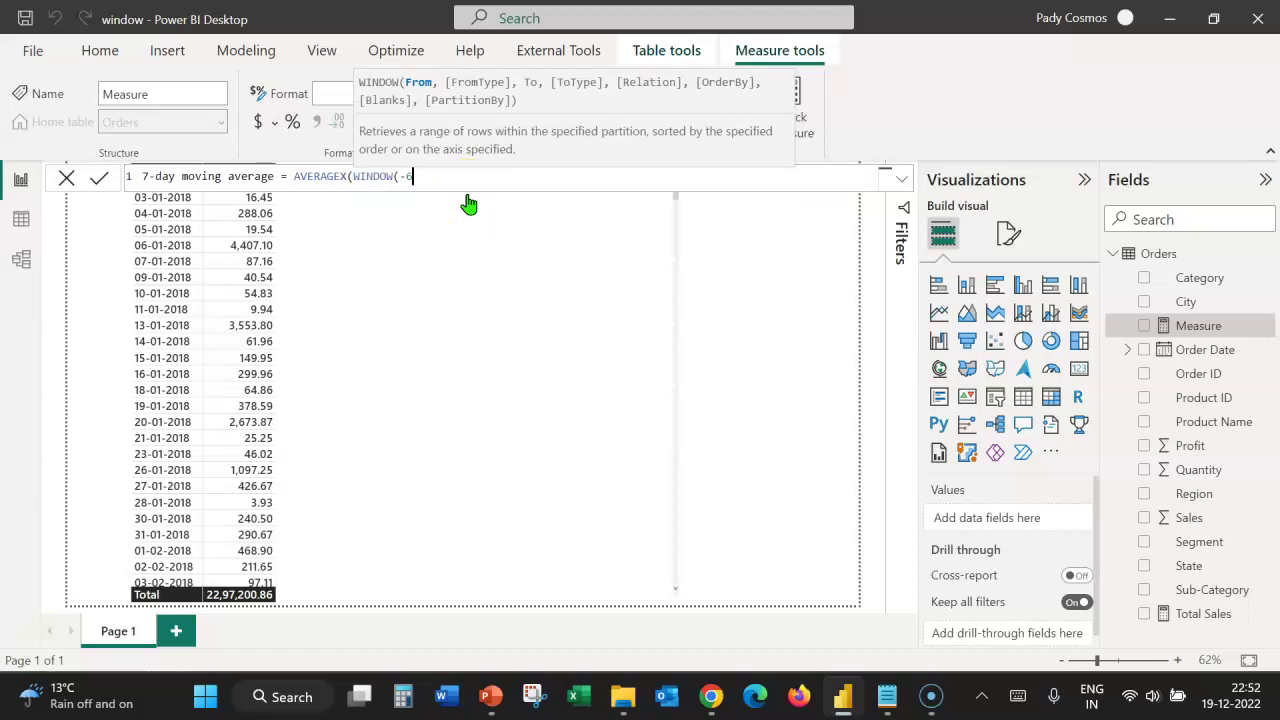
type(",")
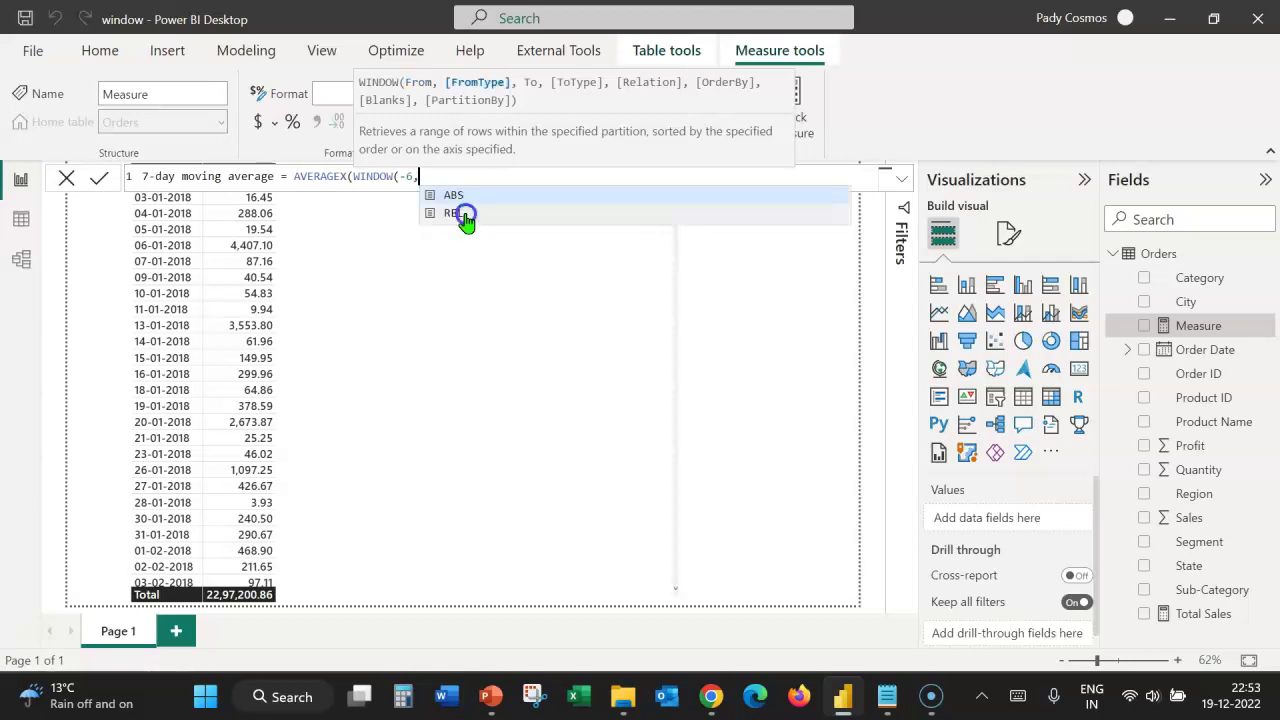
left_click(465, 215)
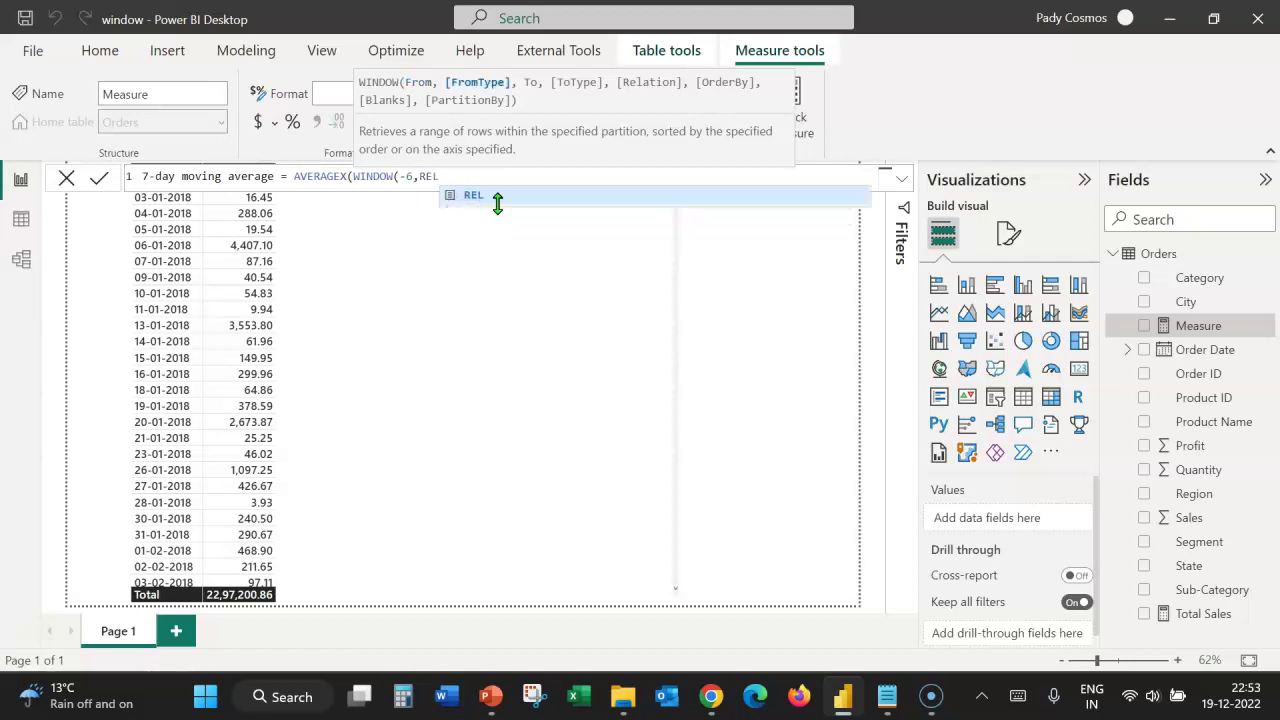
type(",")
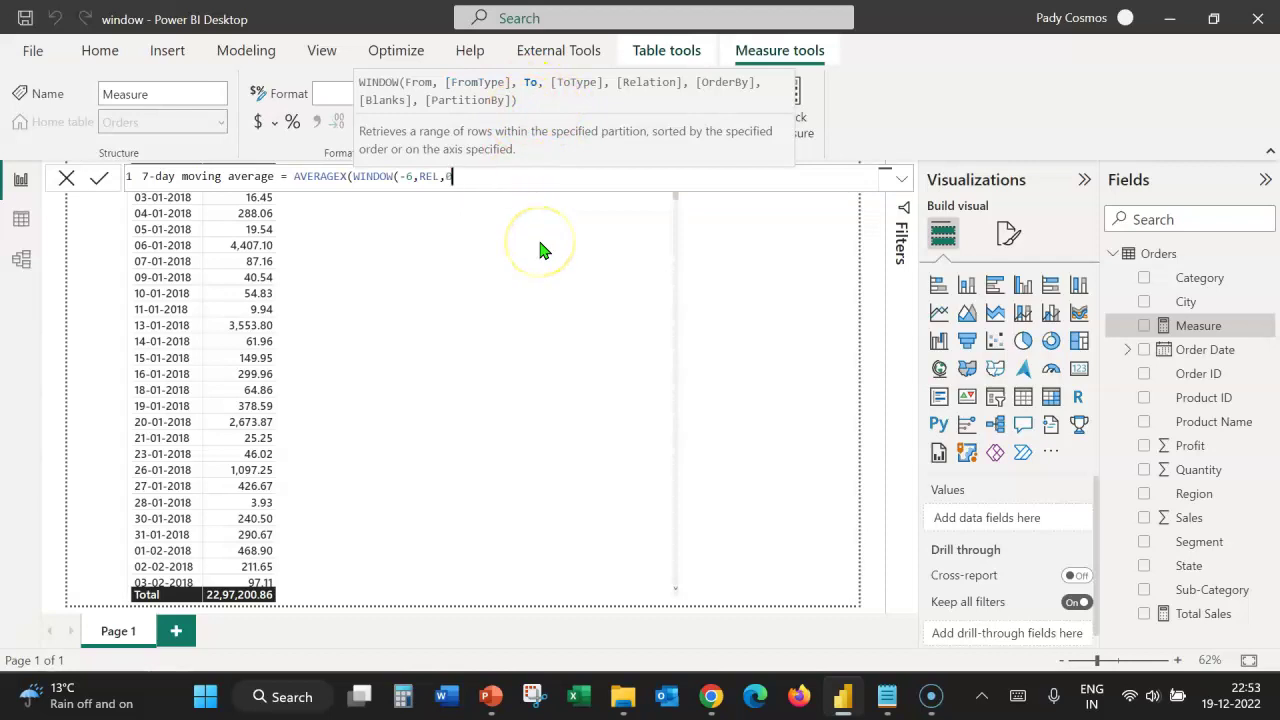
type("0,")
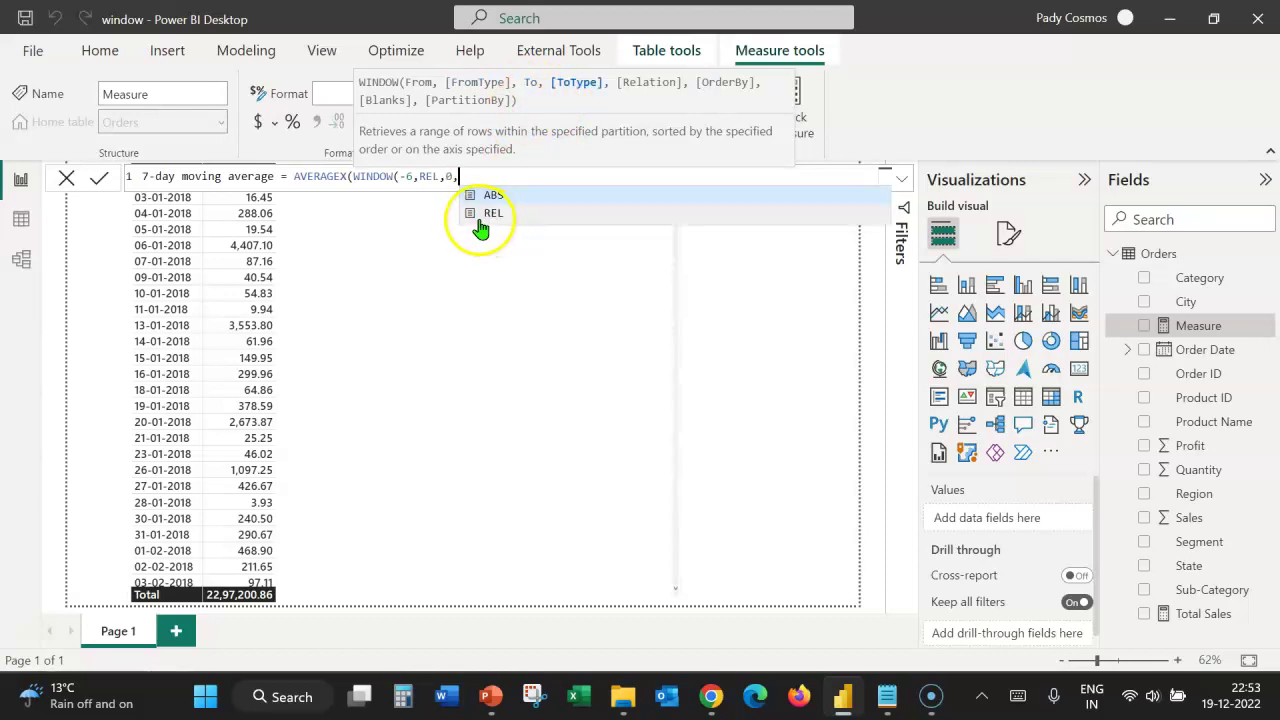
type("REL")
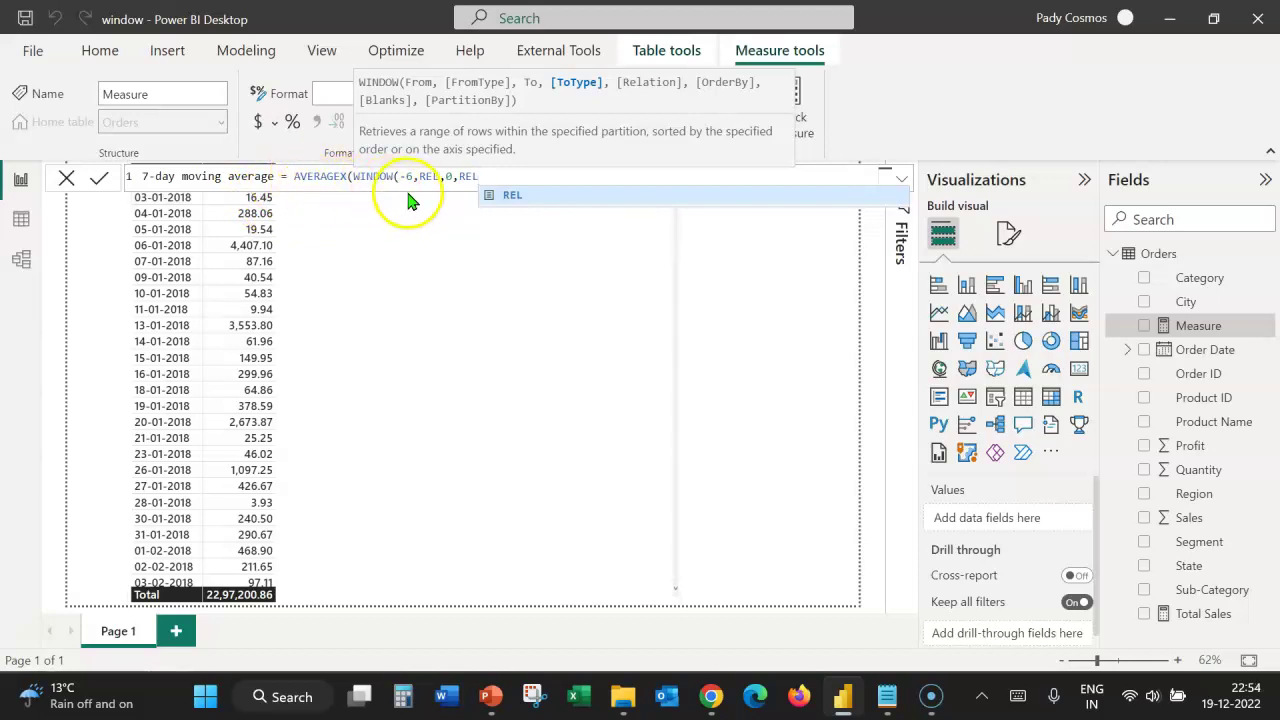
left_click(270, 220)
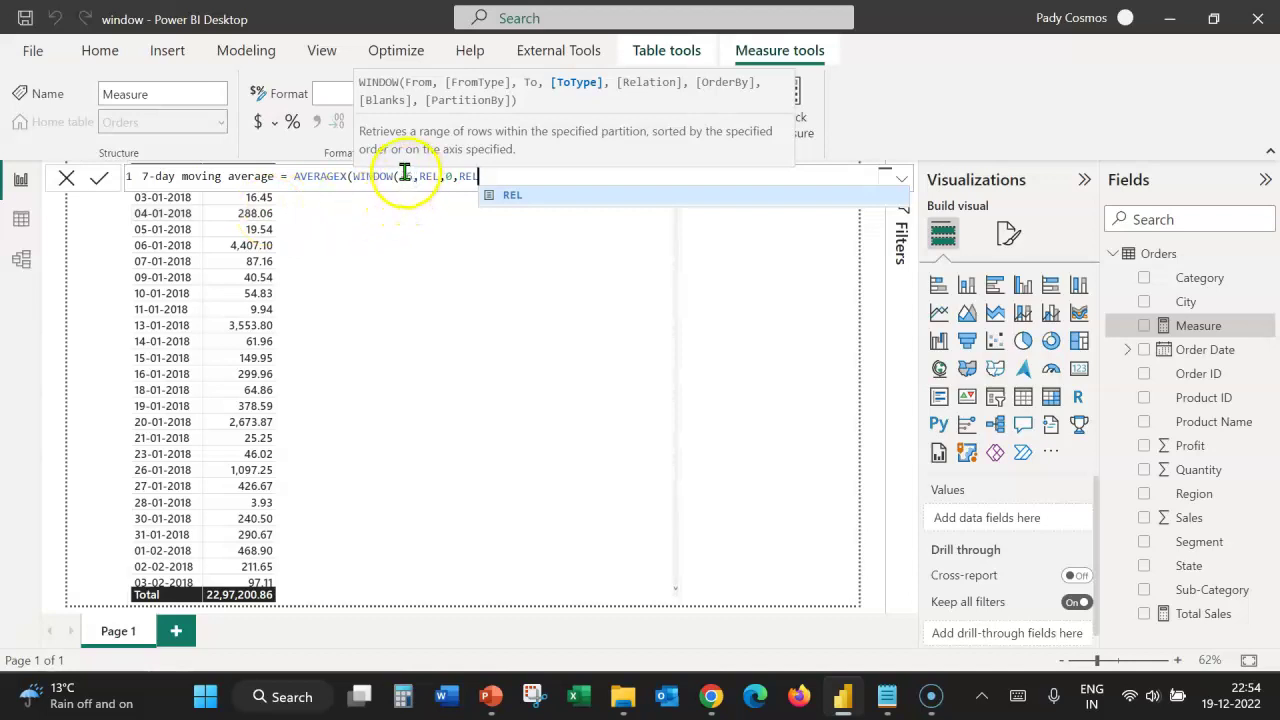
type(",")
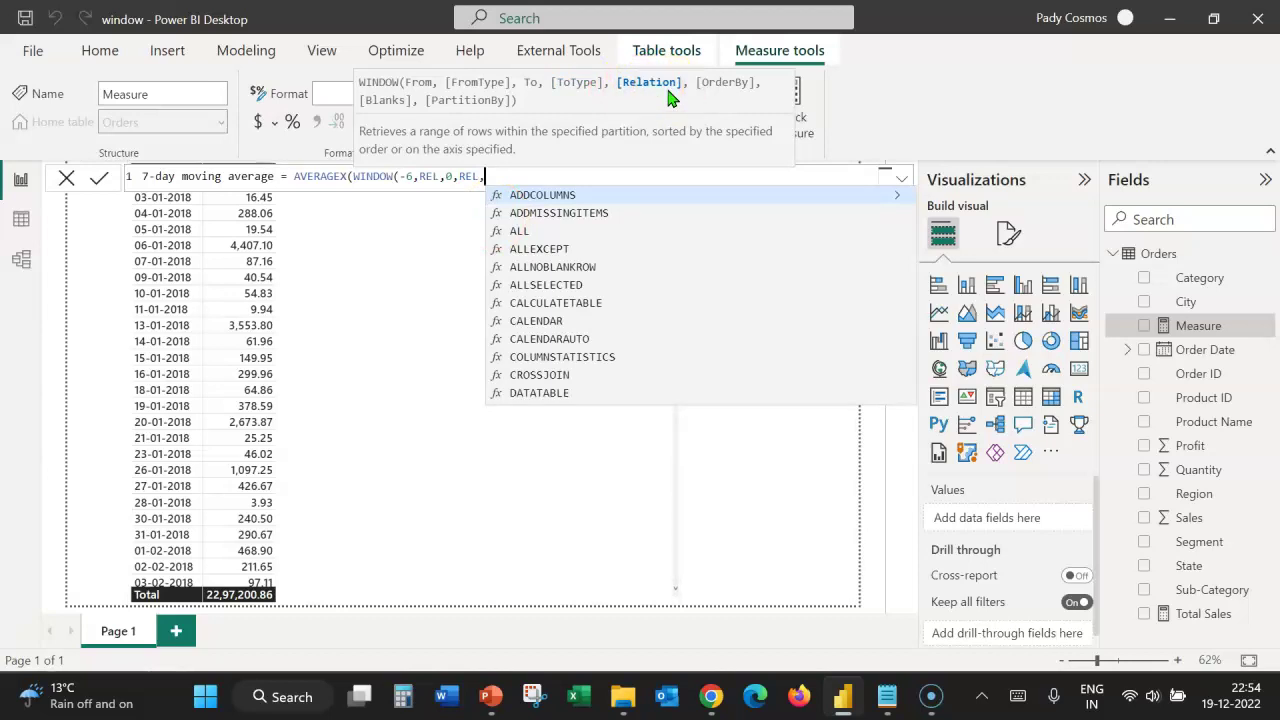
type(",")
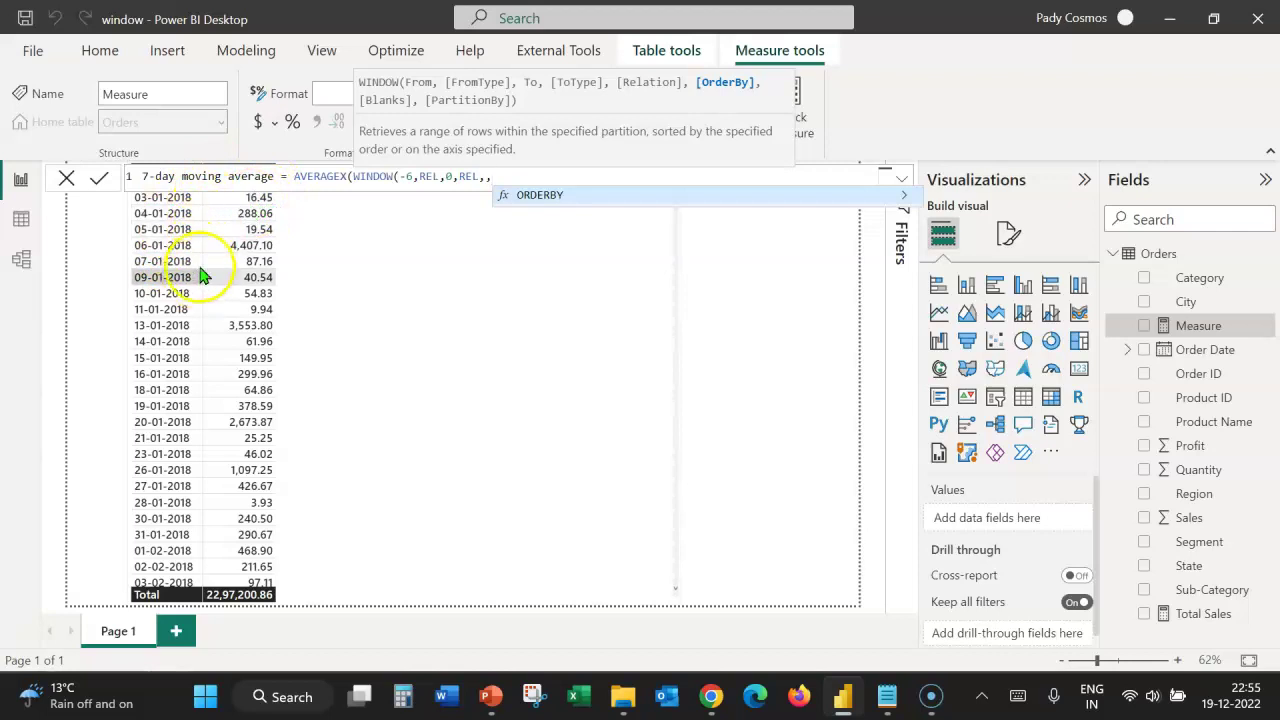
- Finish the window with ORDERBY(Orders[Order Date],ASC) and KEEP, averaging [Total Sales], and commit
left_click(553, 195)
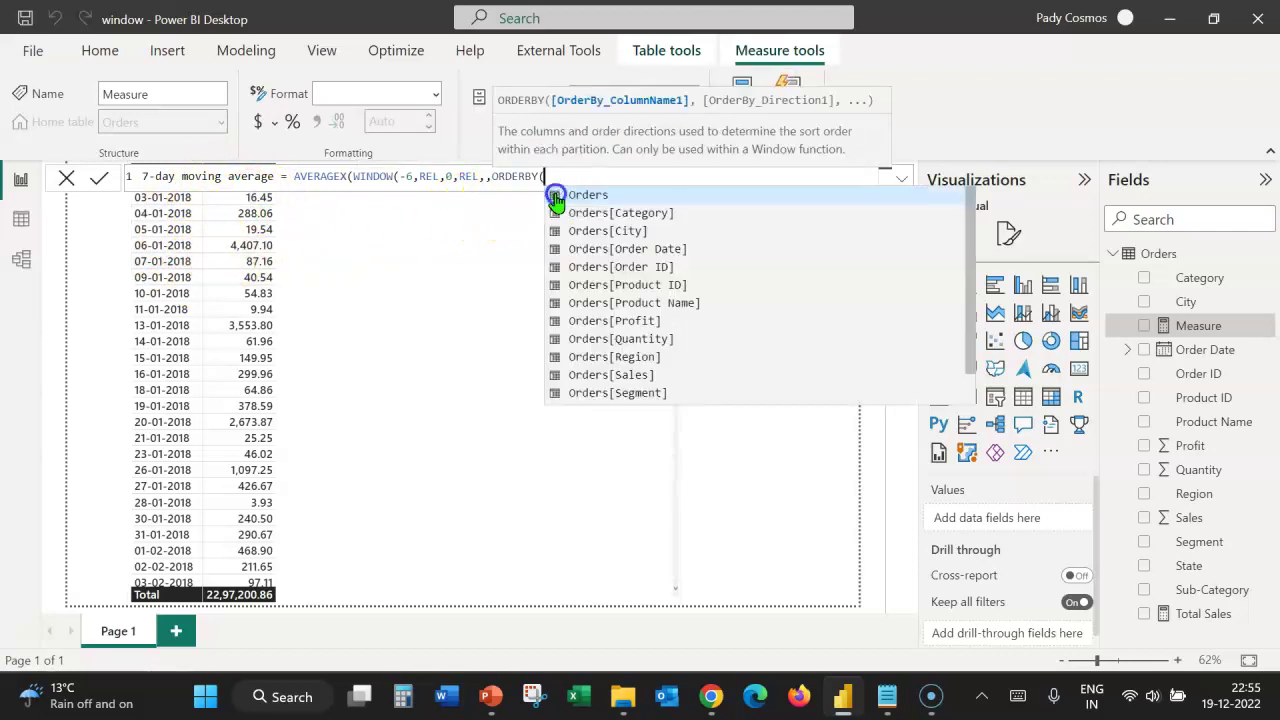
left_click(636, 249)
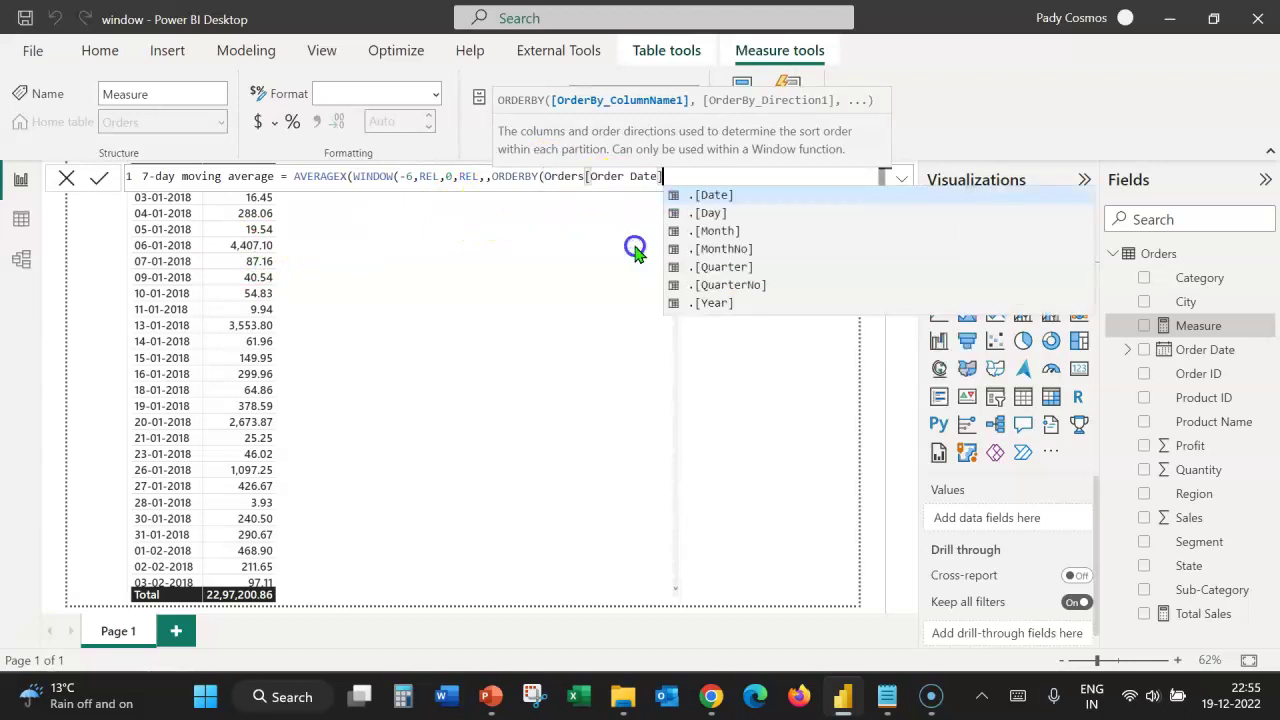
type(",")
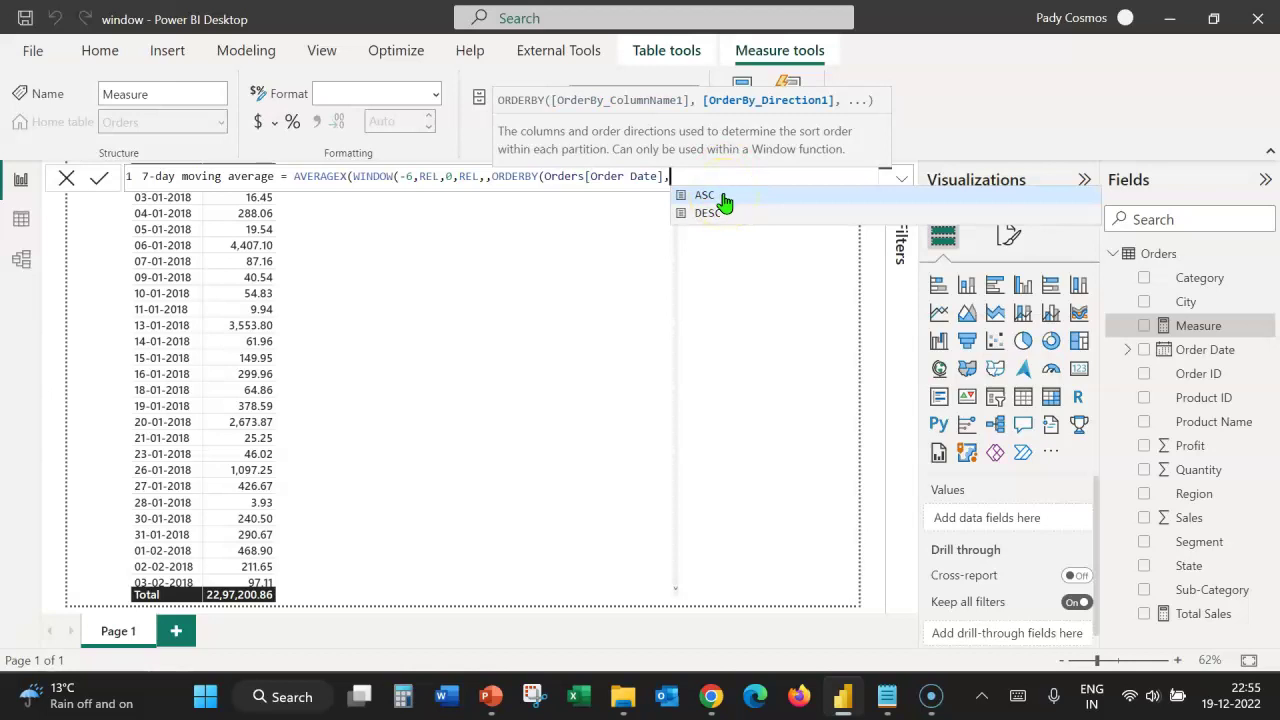
left_click(718, 196)
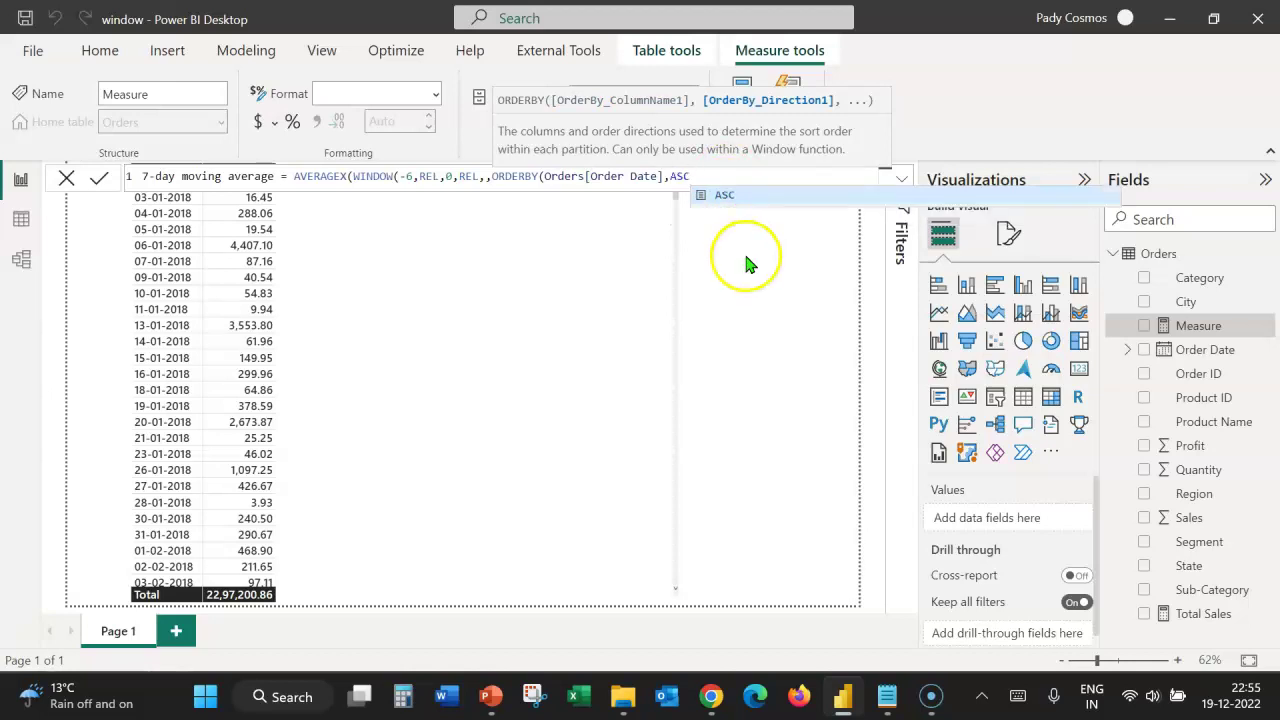
type("),")
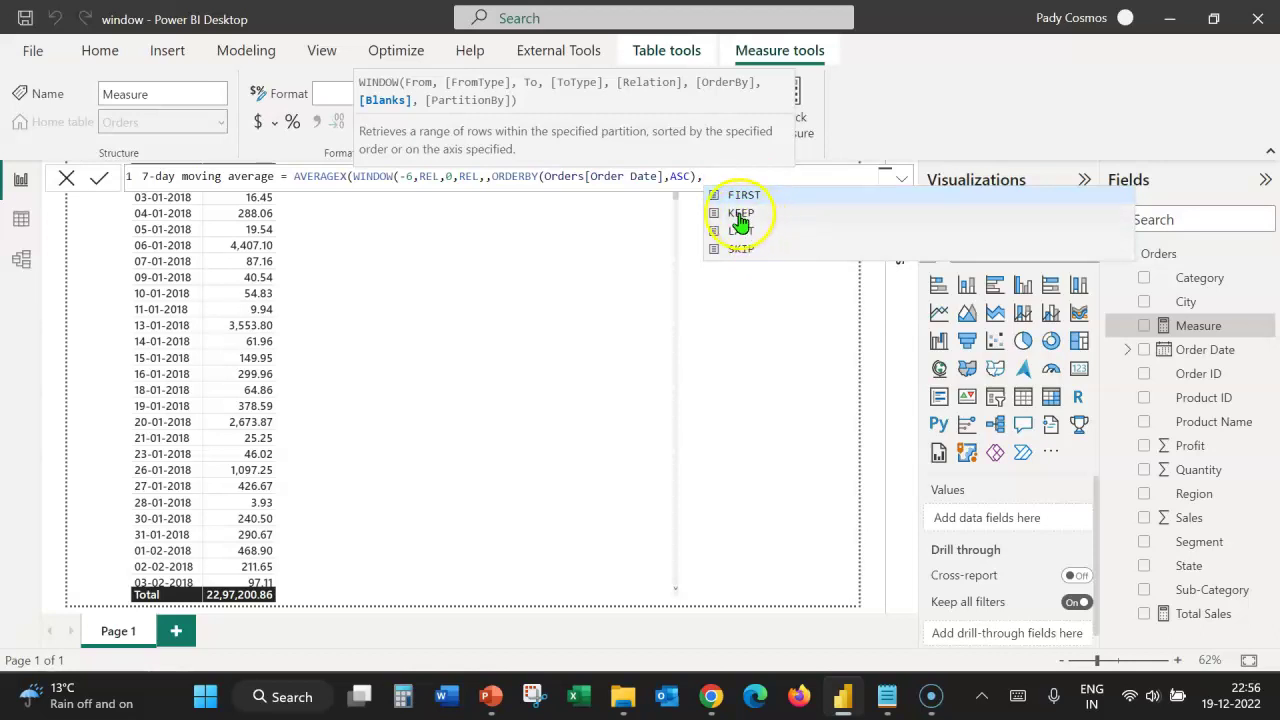
left_click(741, 214)
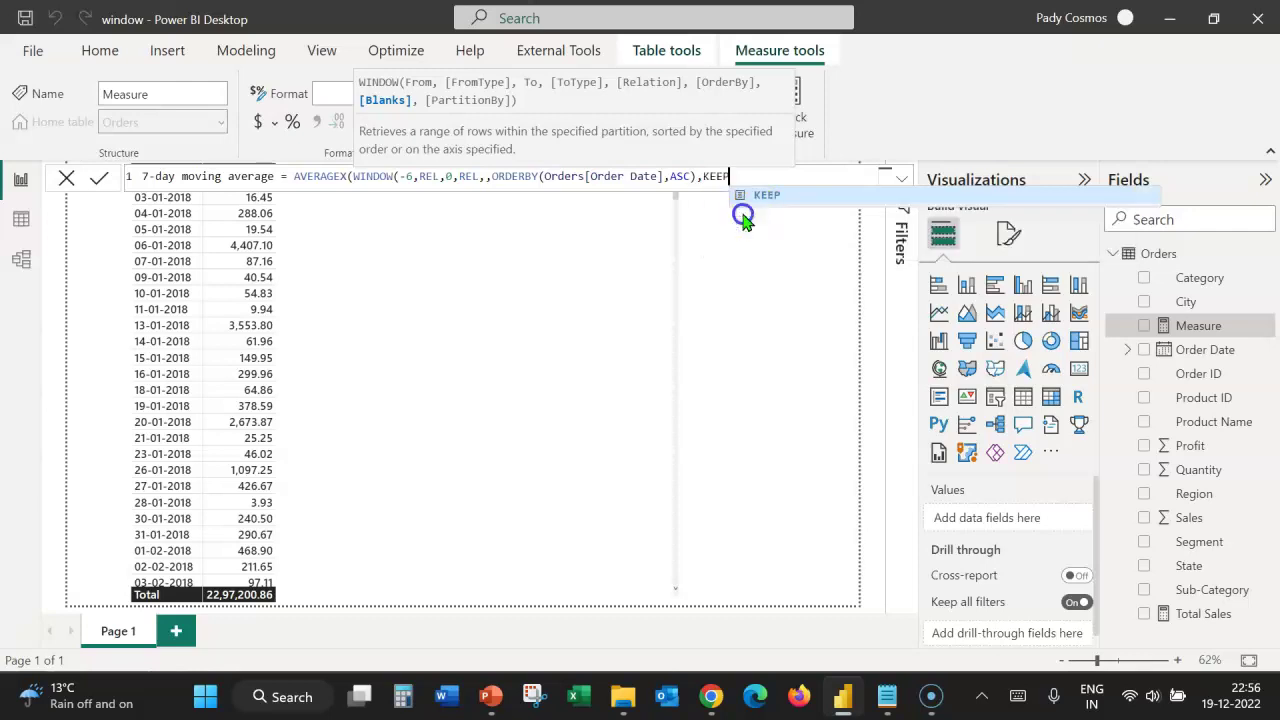
type(",")
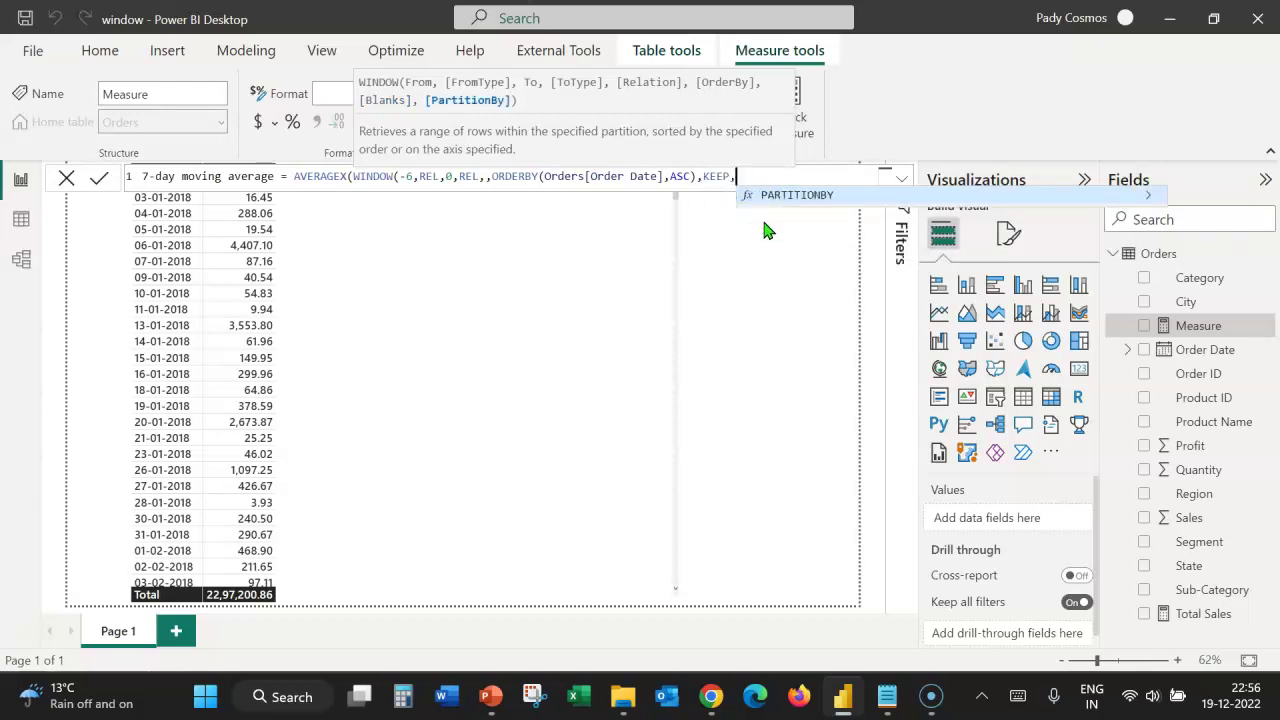
left_click(820, 235)
type(")")
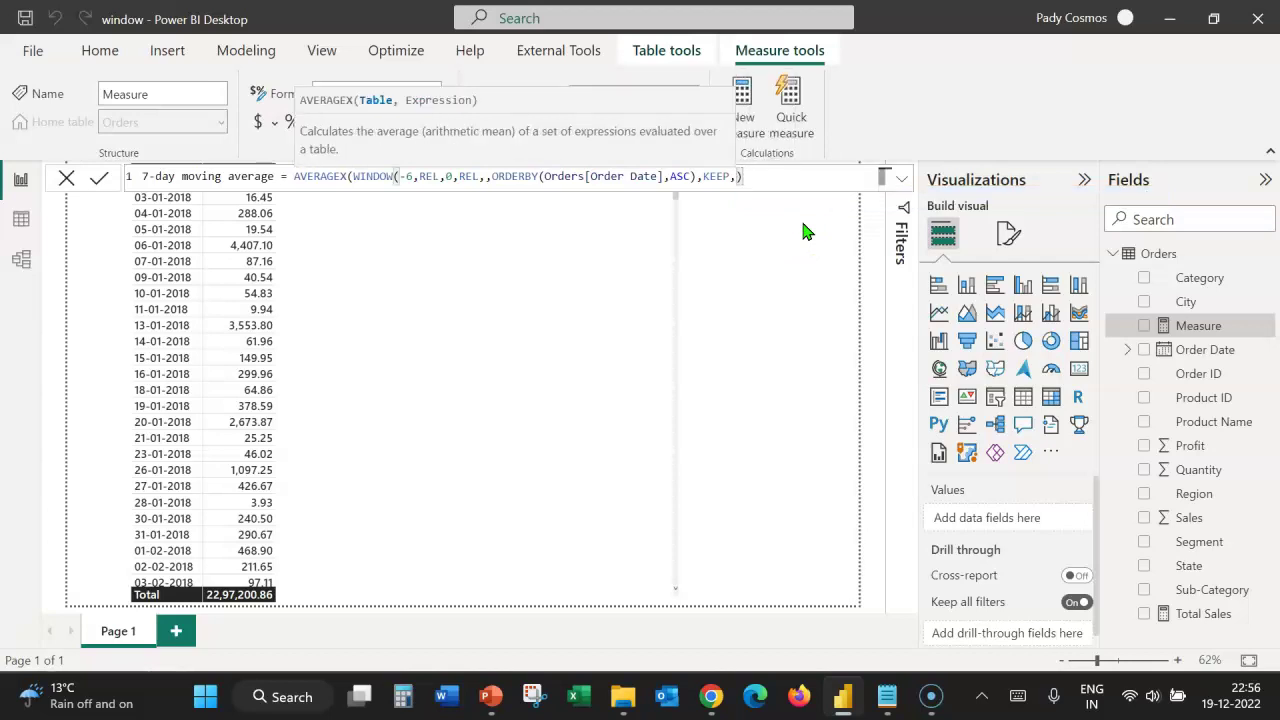
type(",")
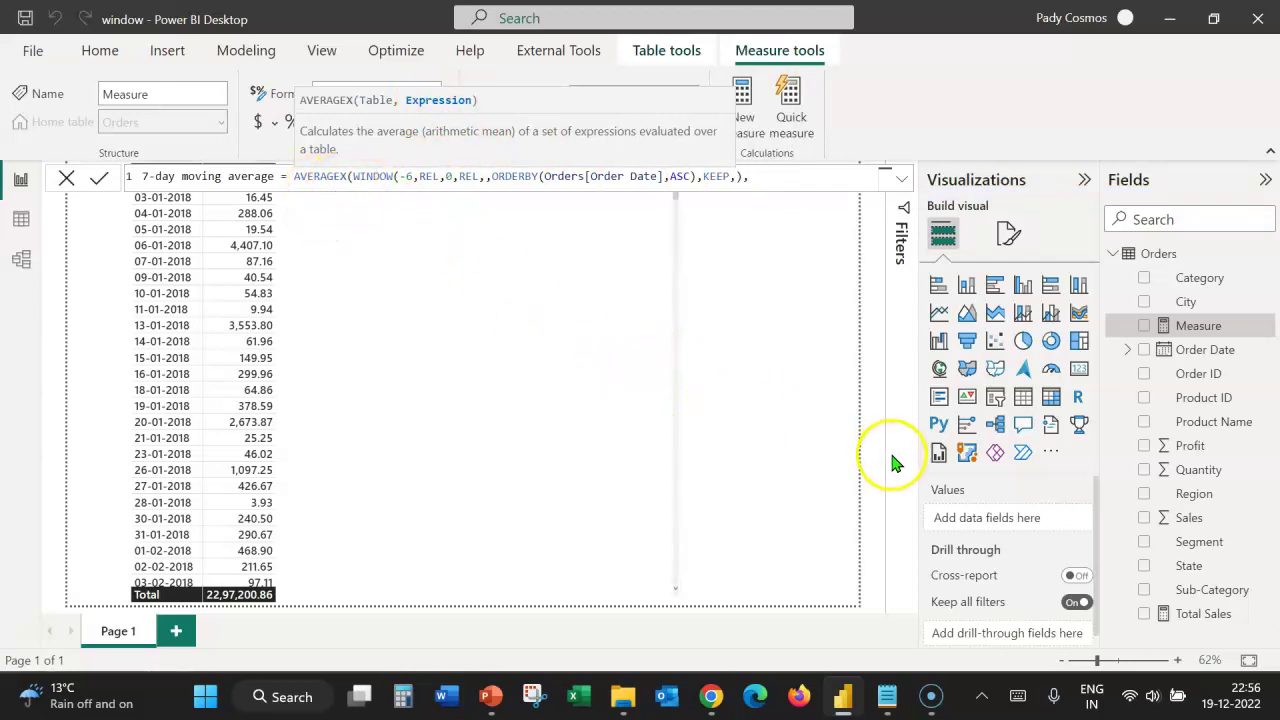
type("[")
left_click(788, 199)
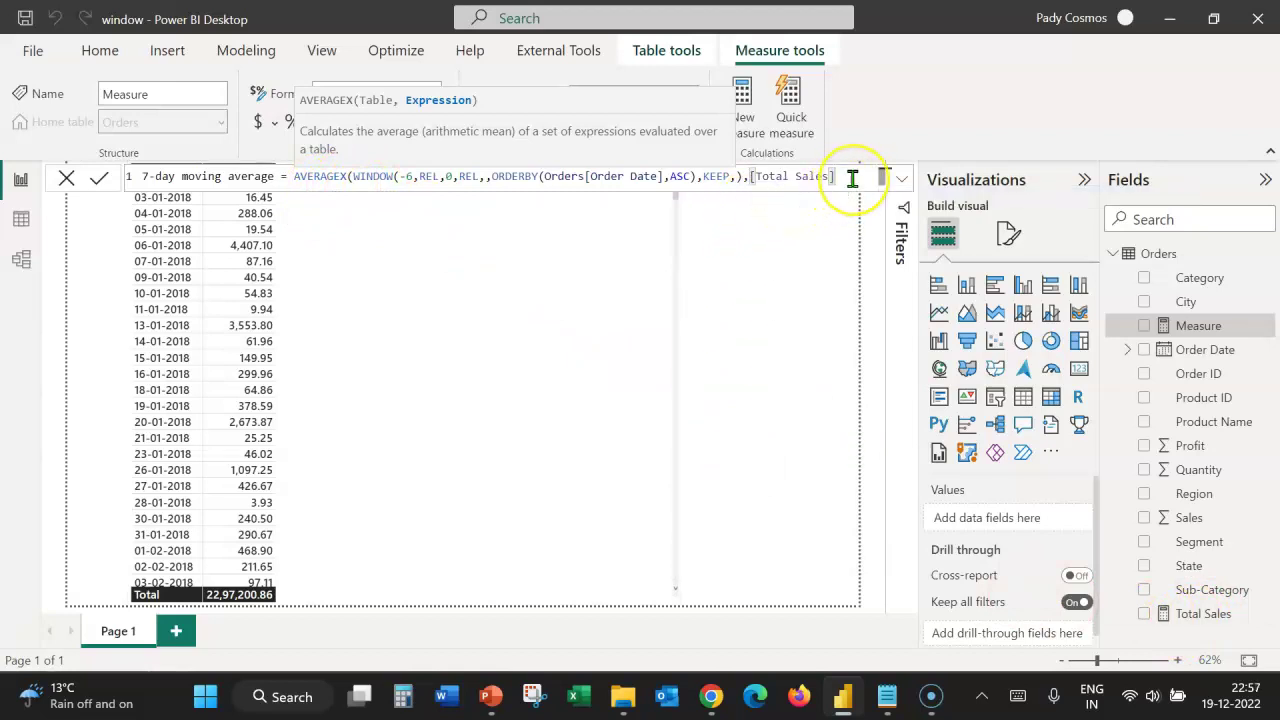
type(")")
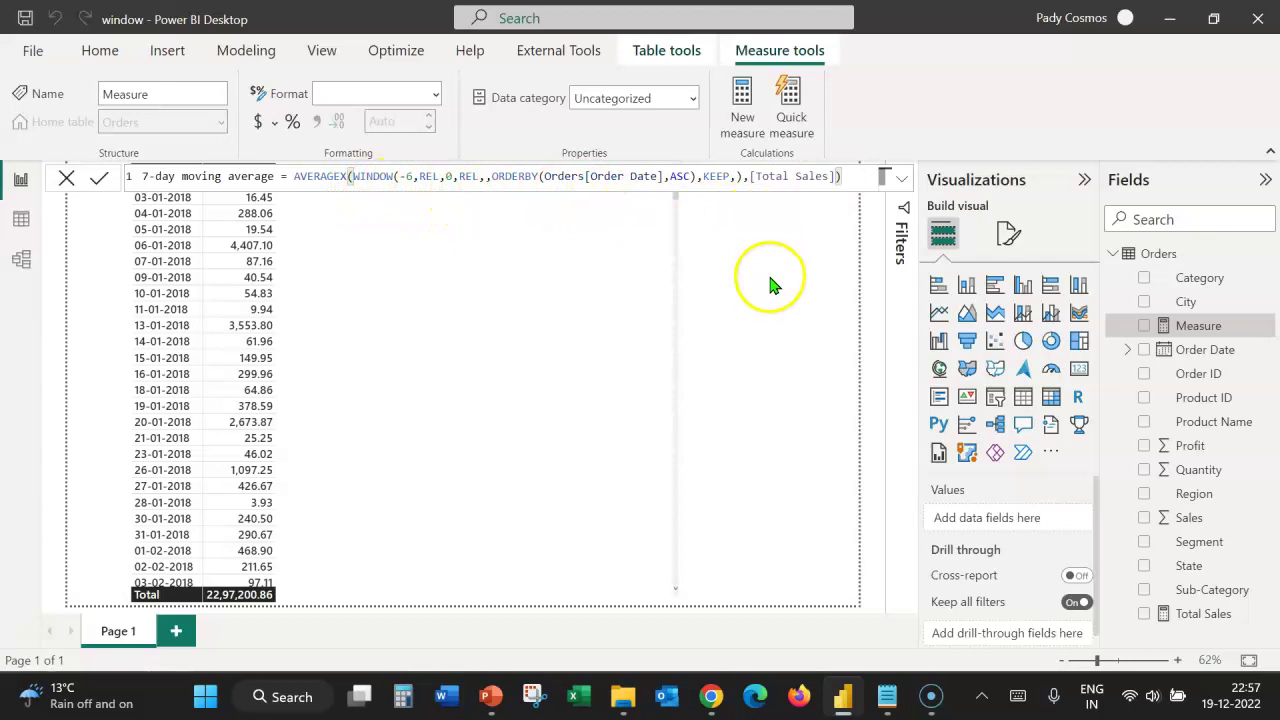
left_click(98, 177)
- Add the 7-day moving average measure as a column in the Order Date and Sales table
left_click(66, 177)
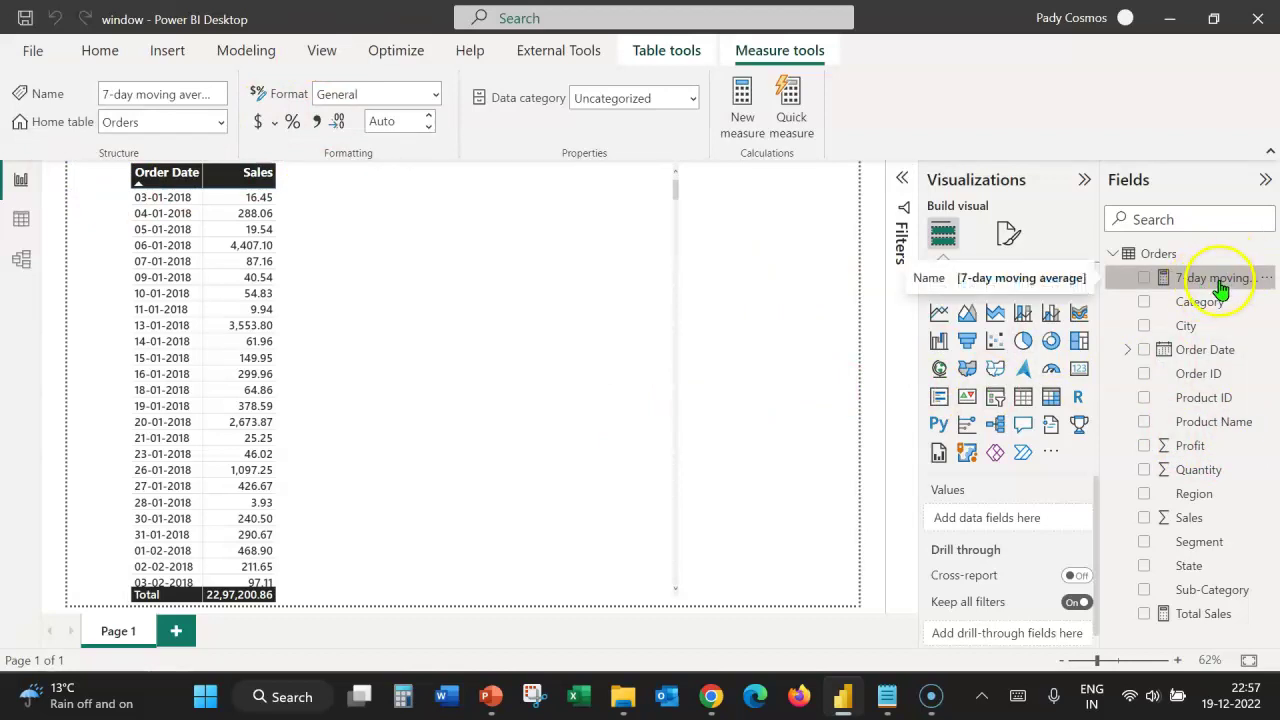
left_click(312, 370)
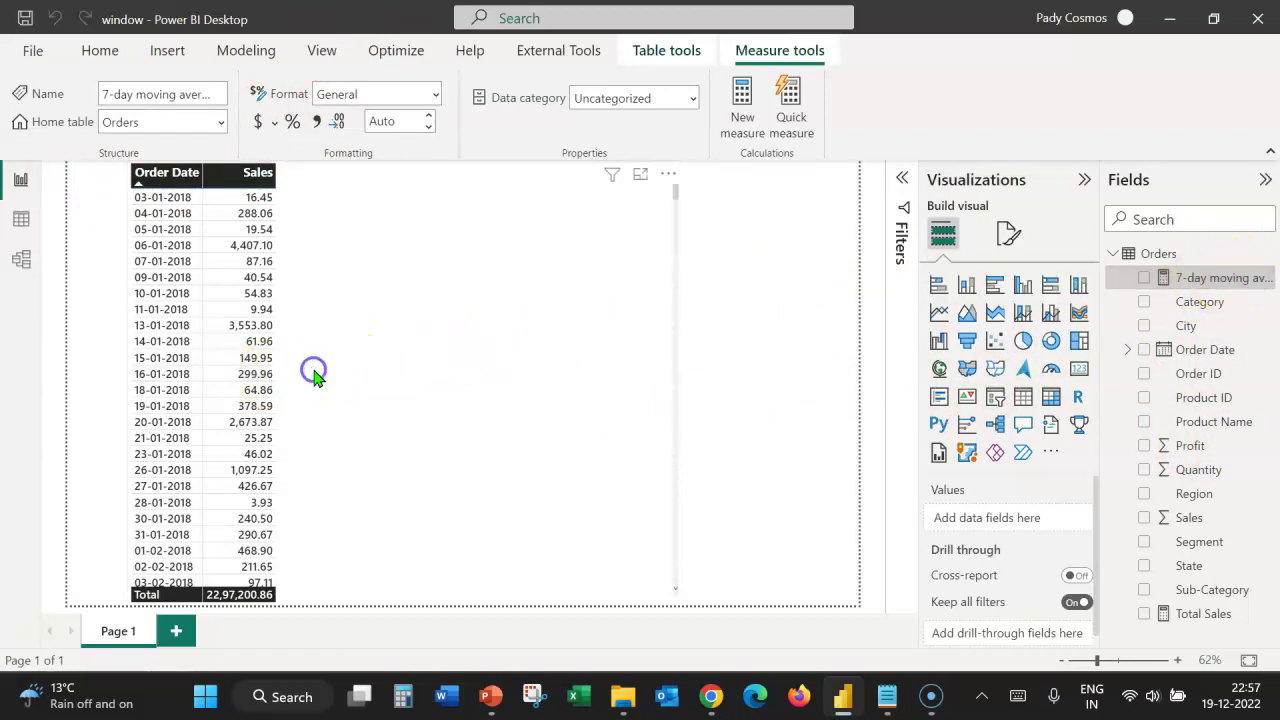
left_click_drag(1228, 285, 1024, 565)
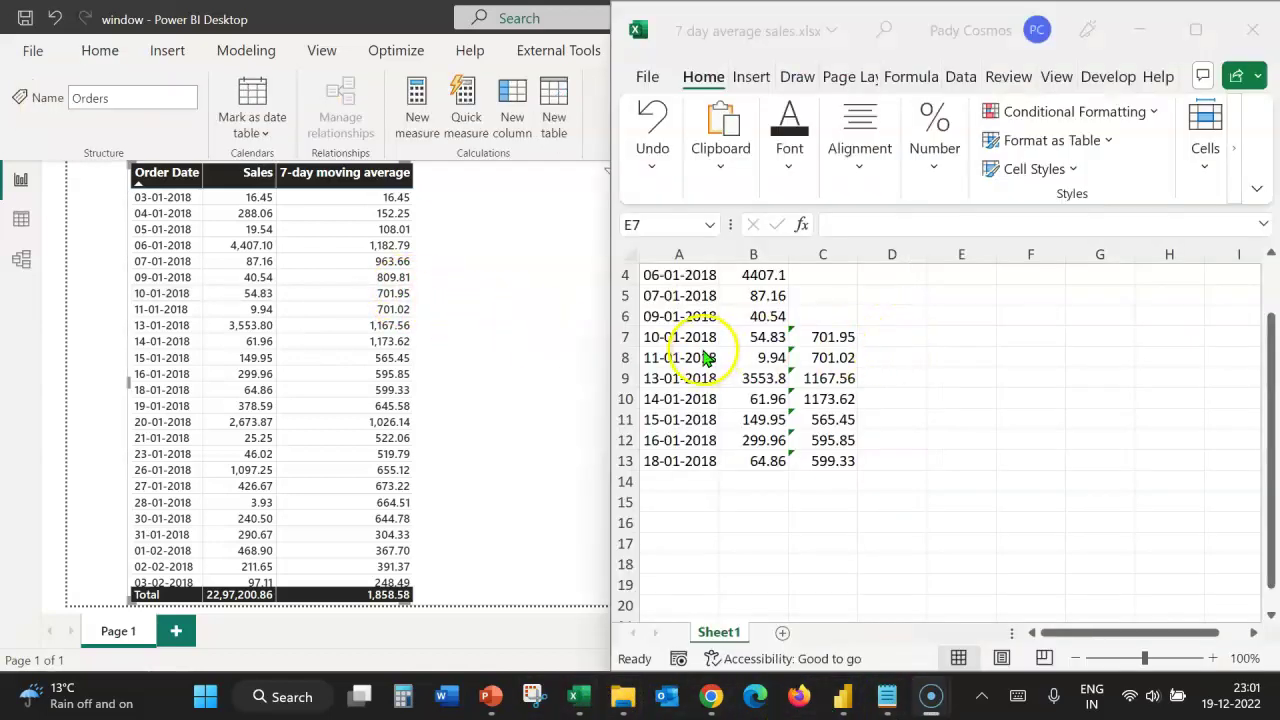
- Check the Excel average formula in C7, then return to the Power BI report table
left_click(822, 337)
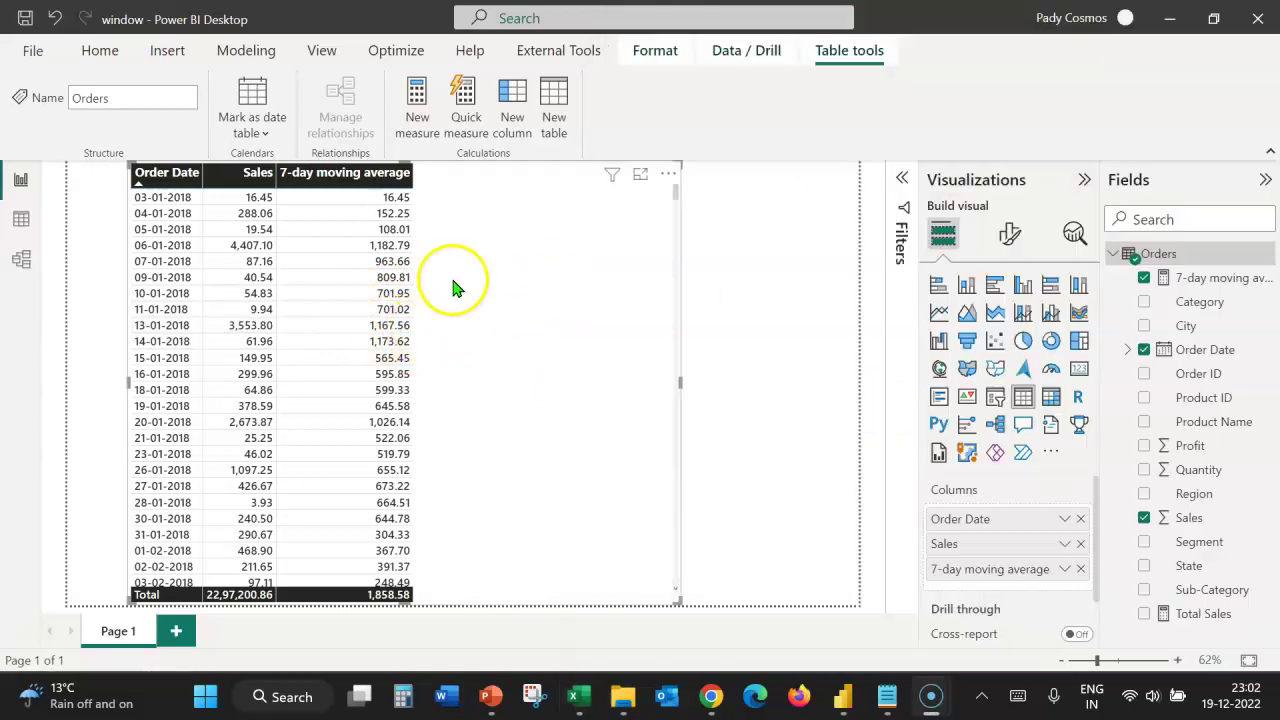
left_click(426, 322)
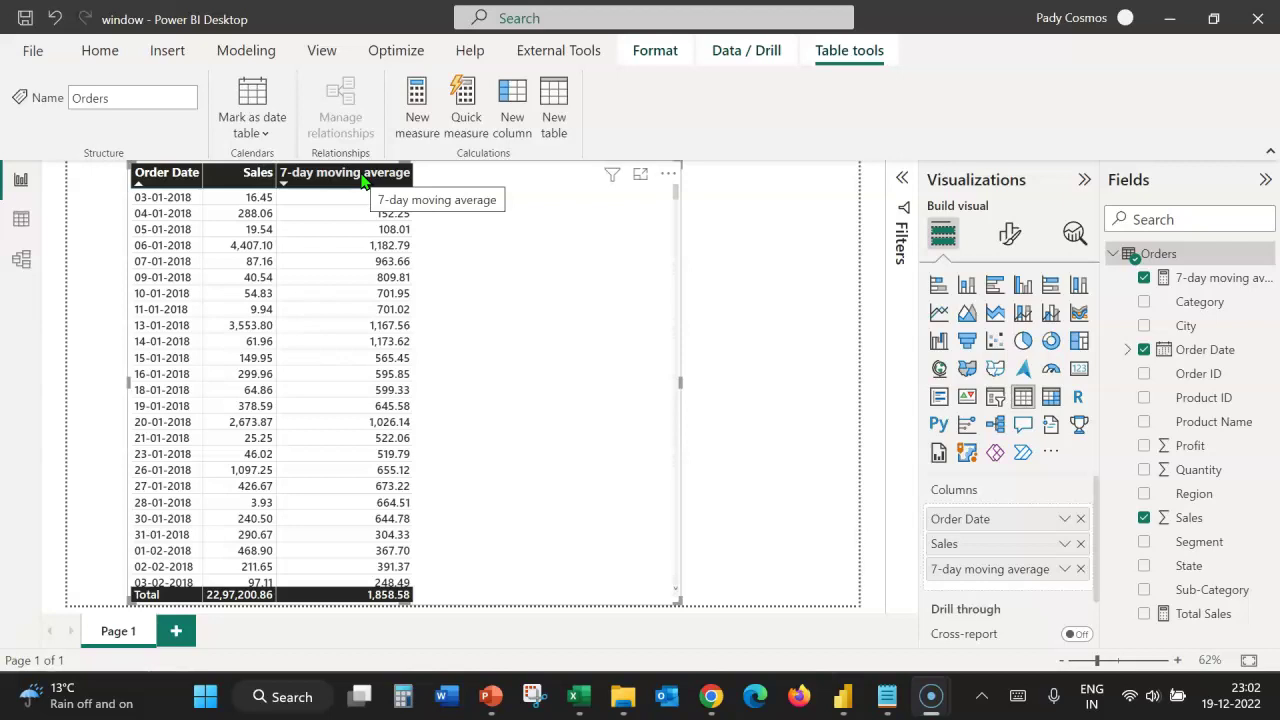
left_click(455, 176)
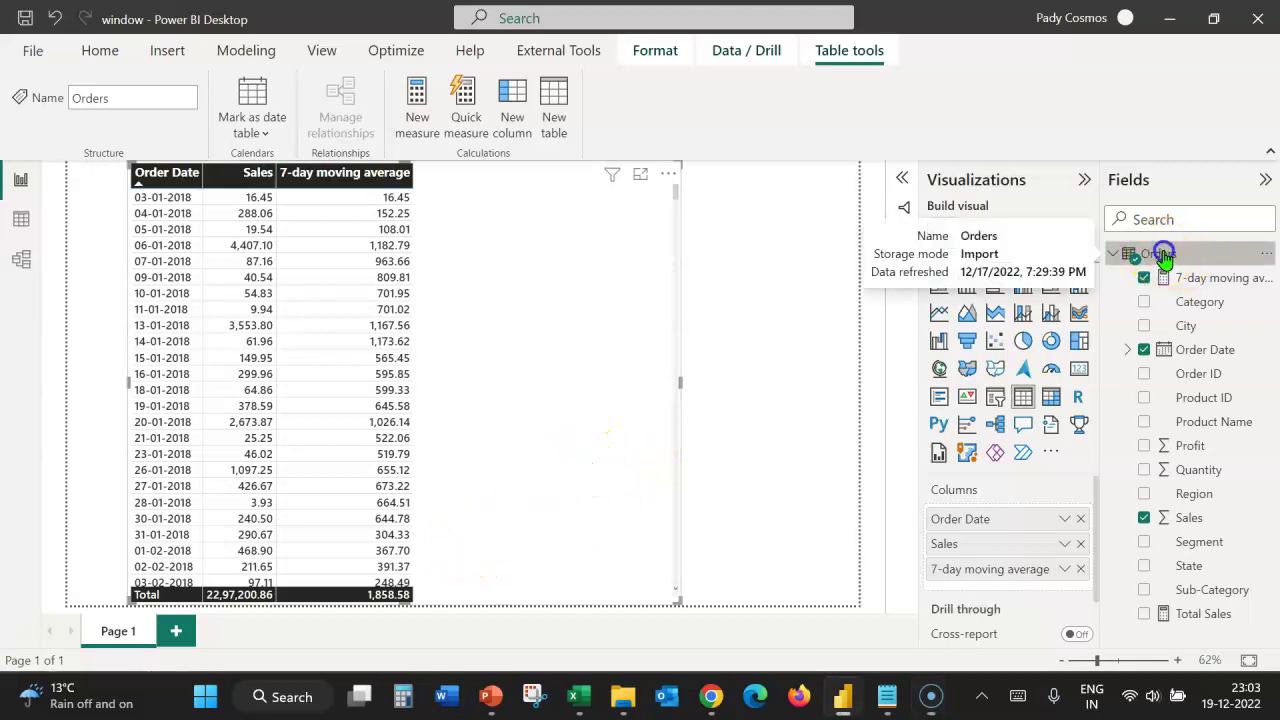
- Create a cumulative total measure reading SUMX(WINDOW(0,ABS,0,REL,, with ordering still unwritten
left_click(427, 118)
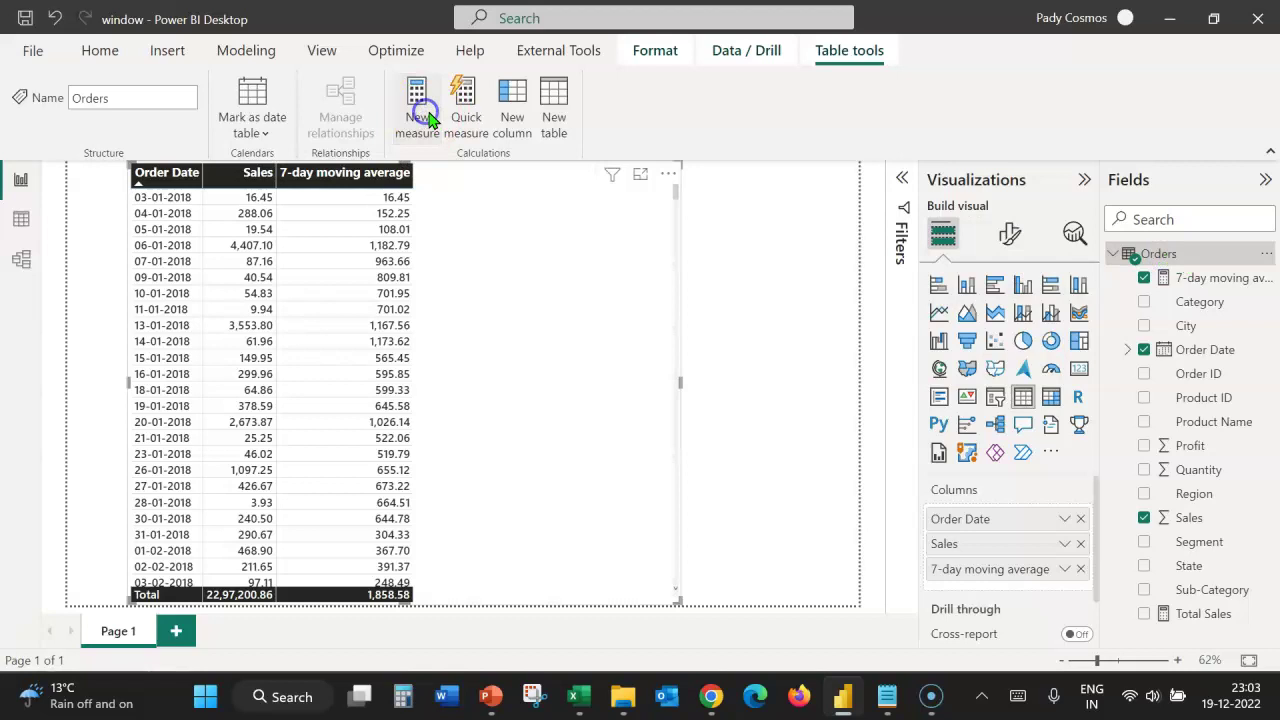
type("cumulative totals")
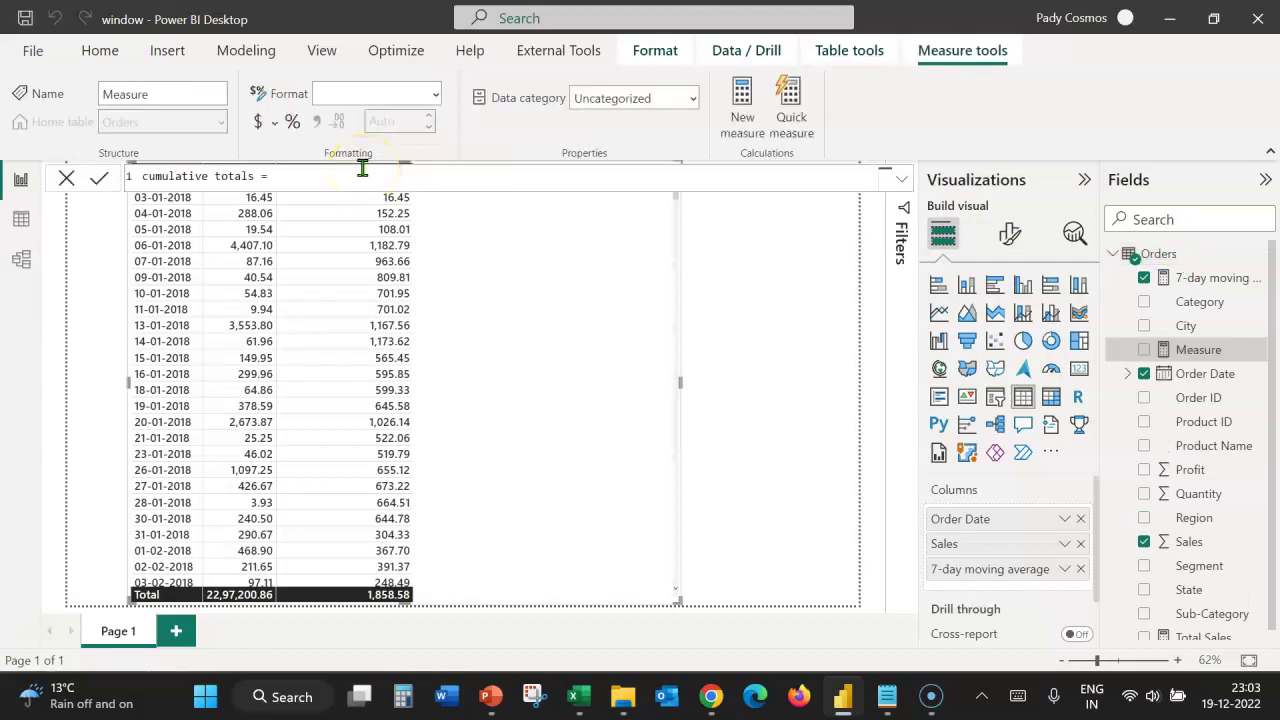
key("BackSpace")
left_click(423, 182)
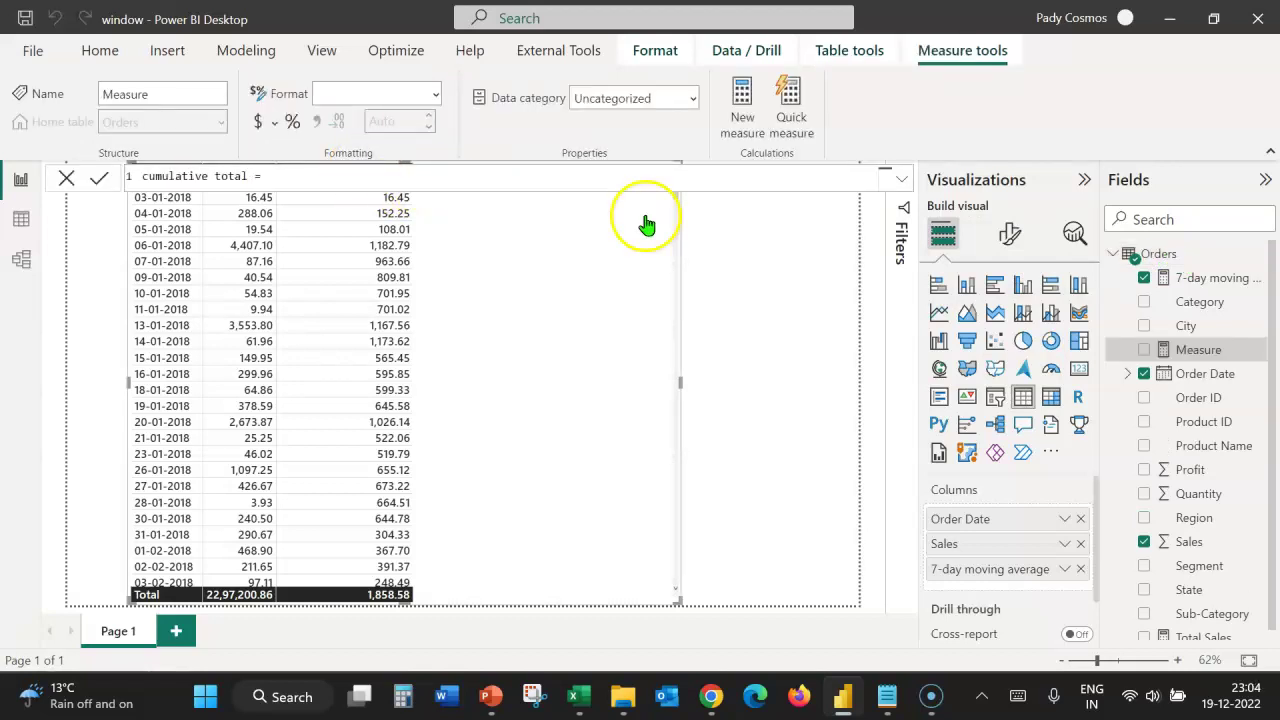
type("SUMX(")
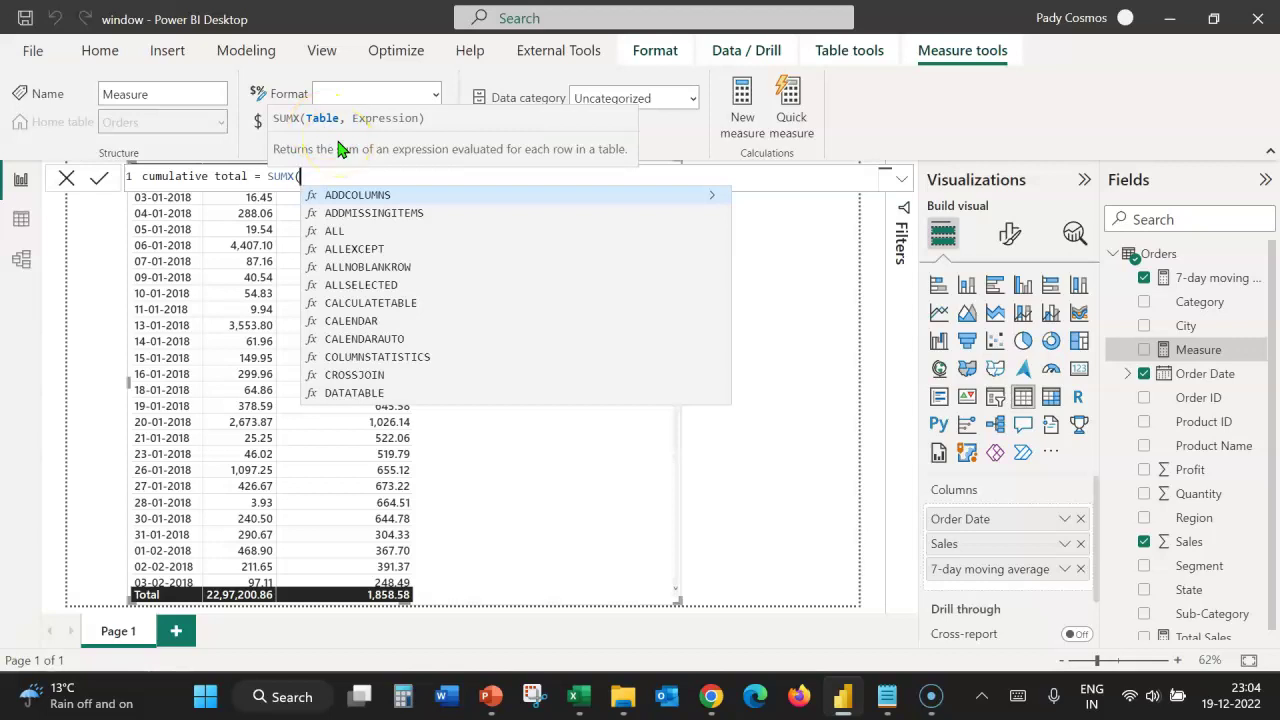
type("WINDOW(")
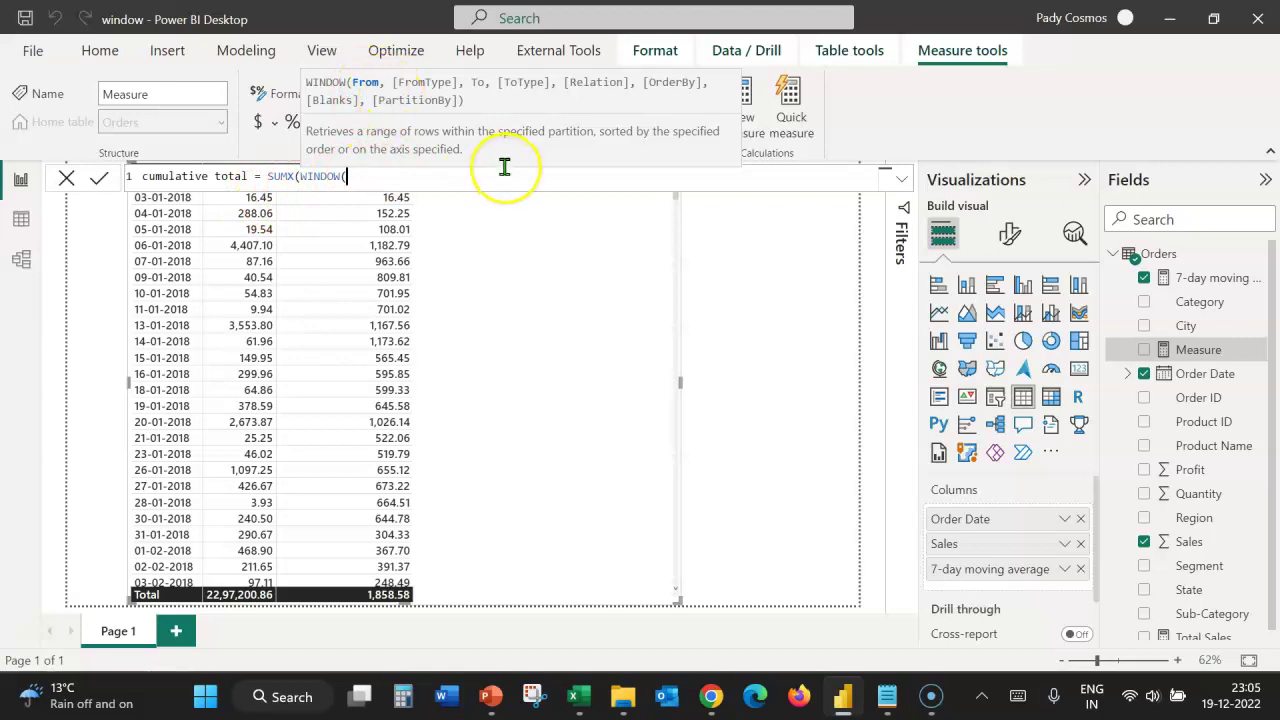
type(",")
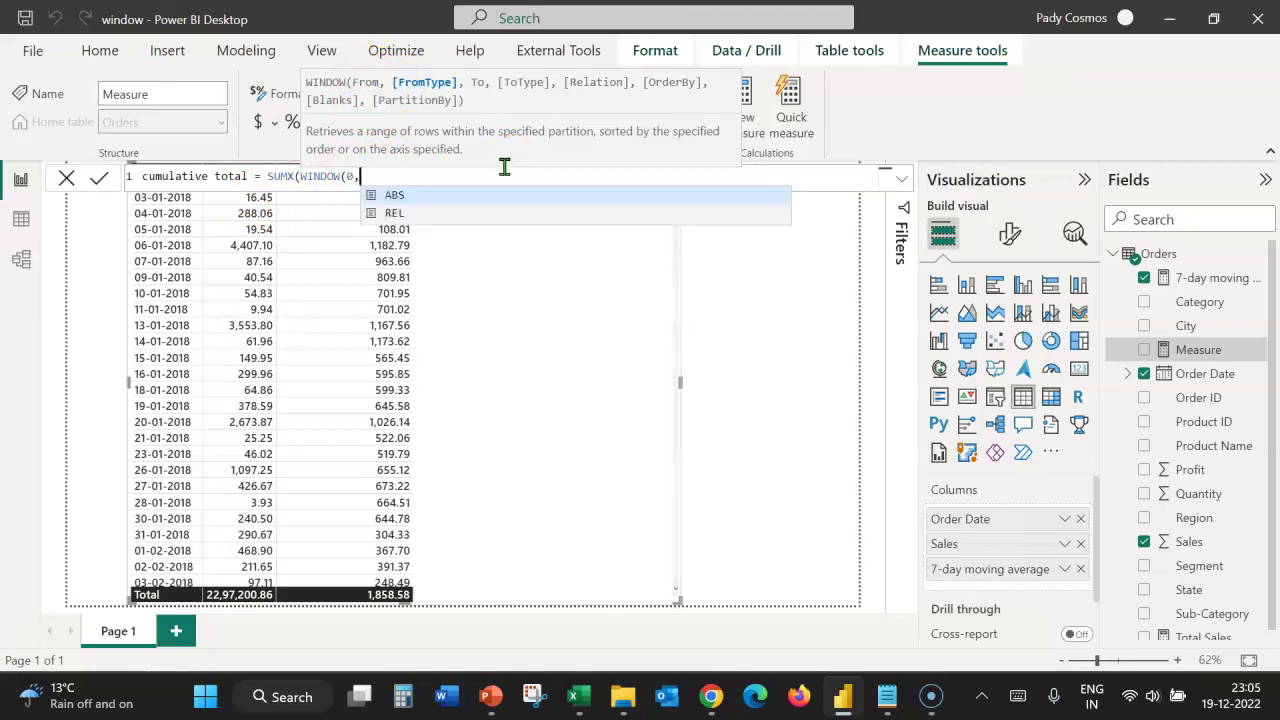
left_click(470, 204)
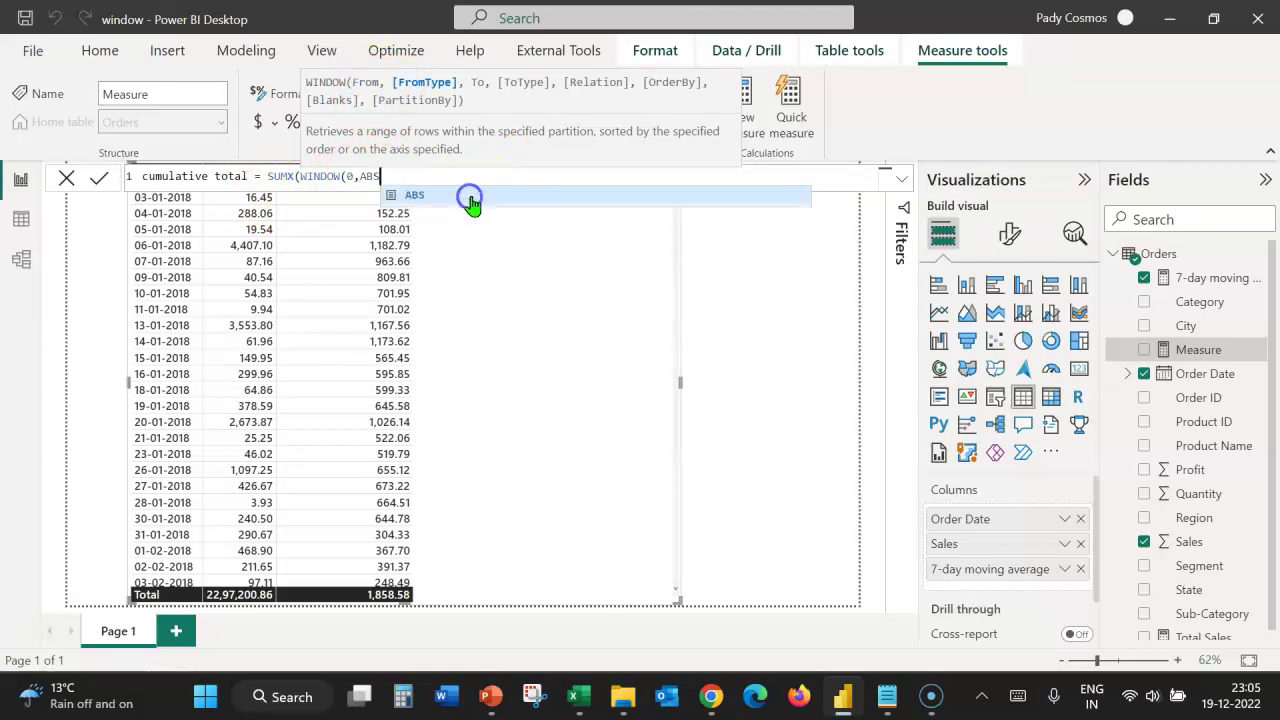
type(",")
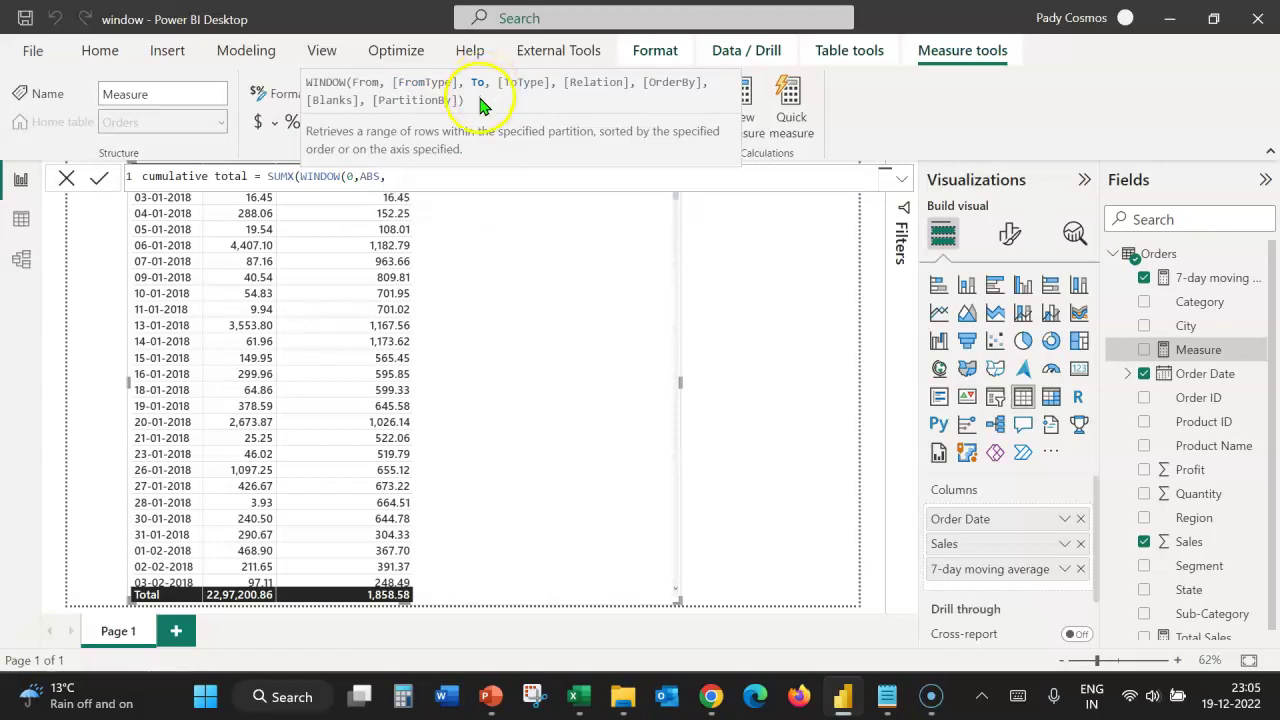
type("0")
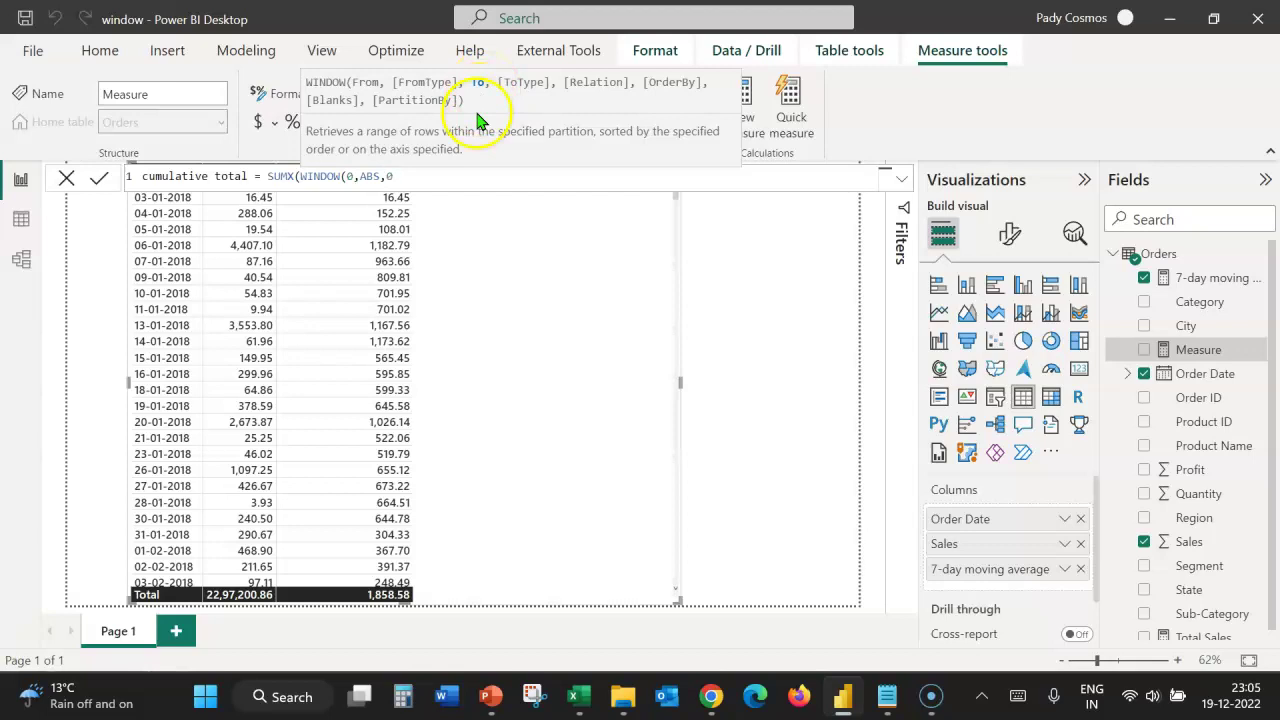
type(",")
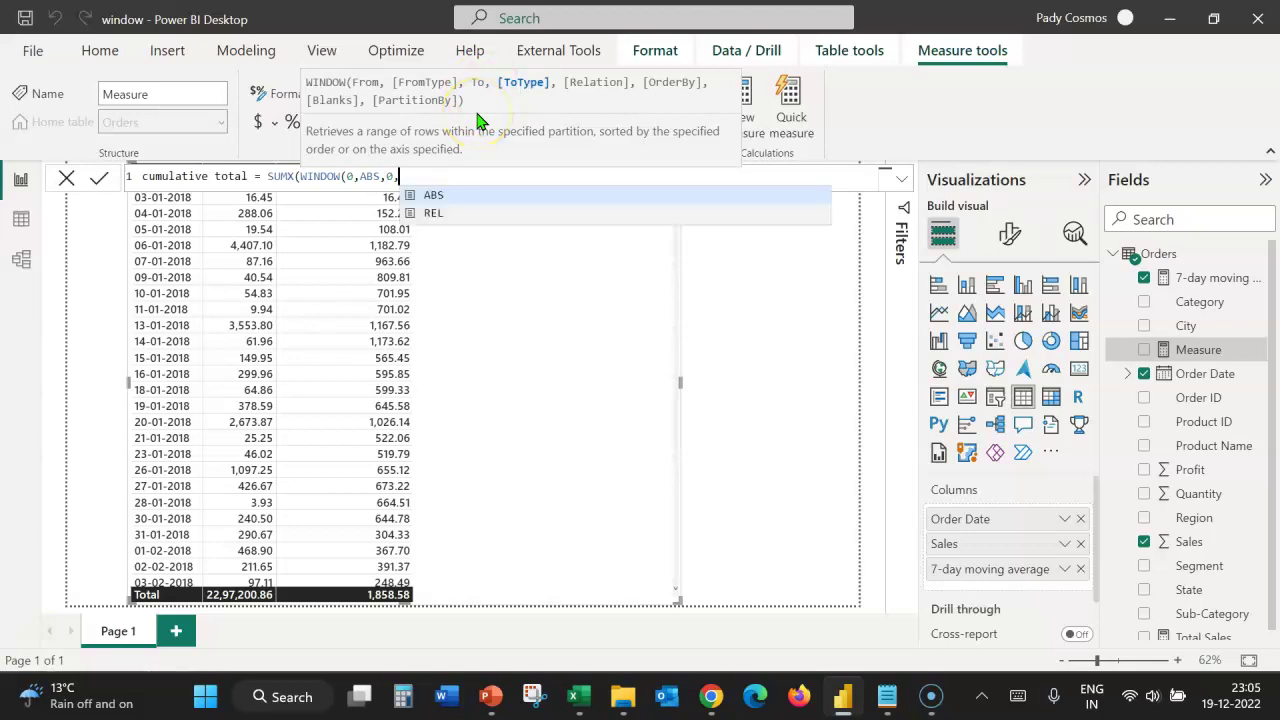
type("REL")
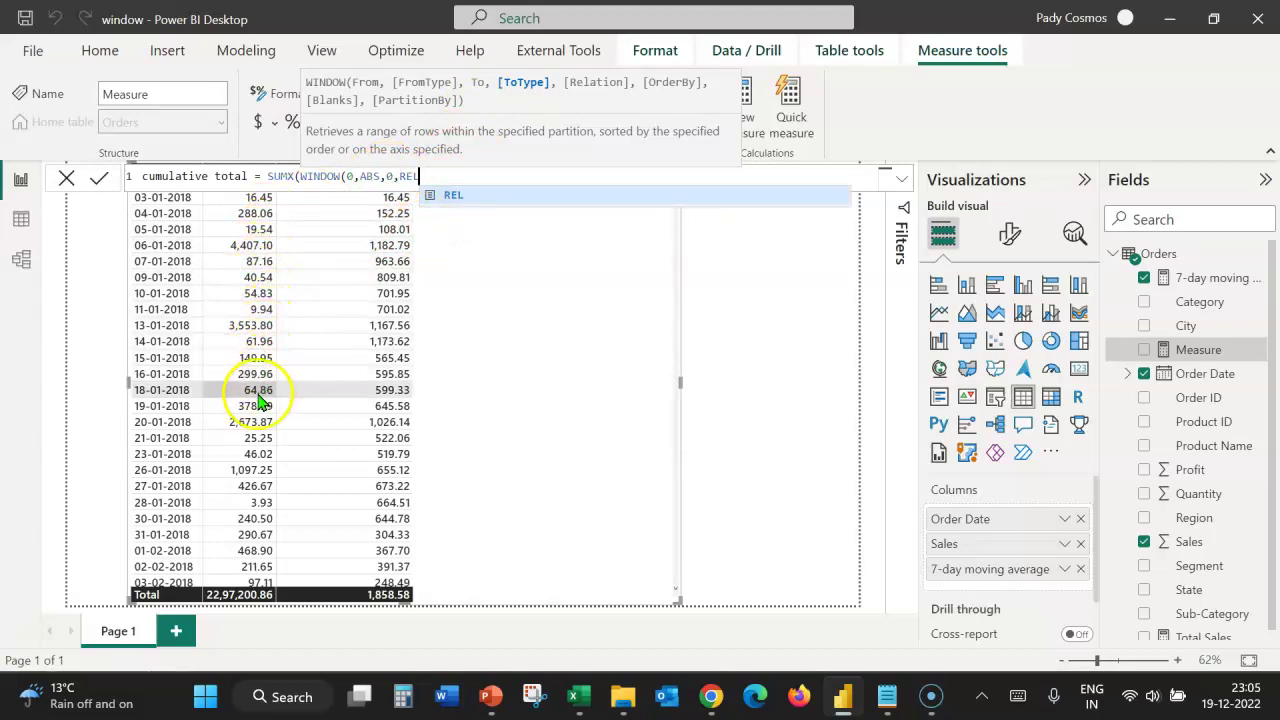
type(",")
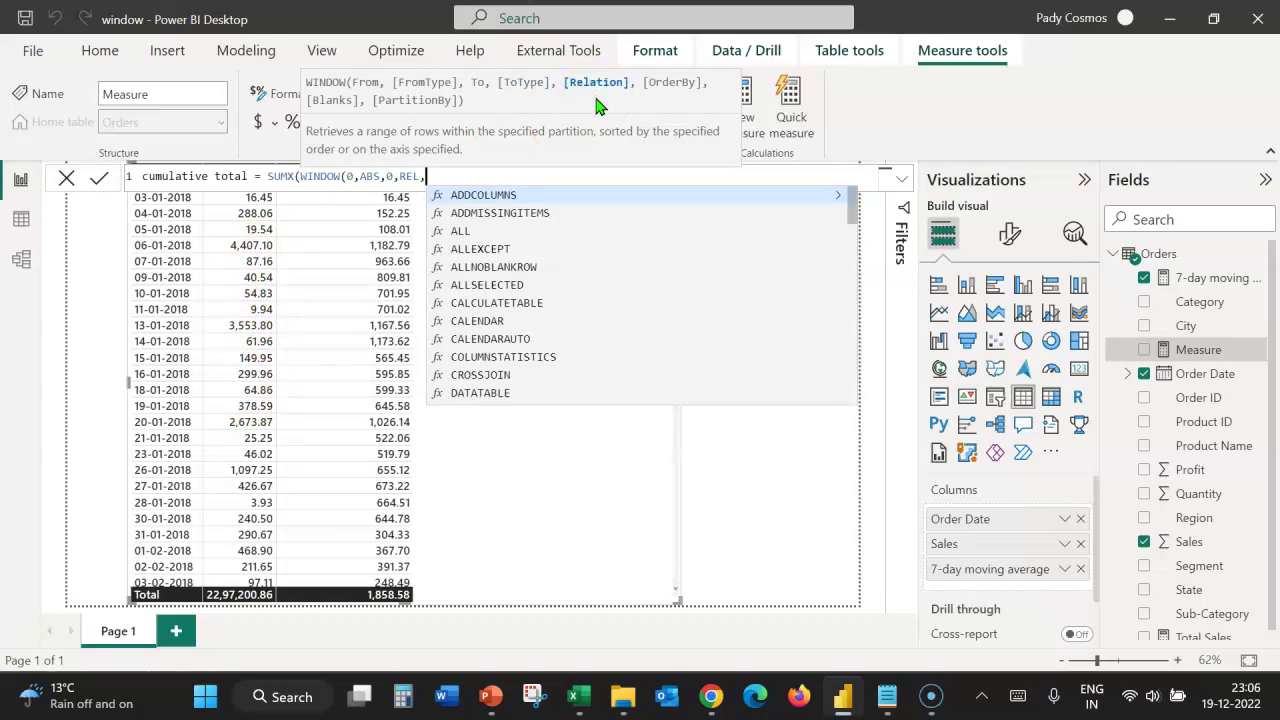
type(",")
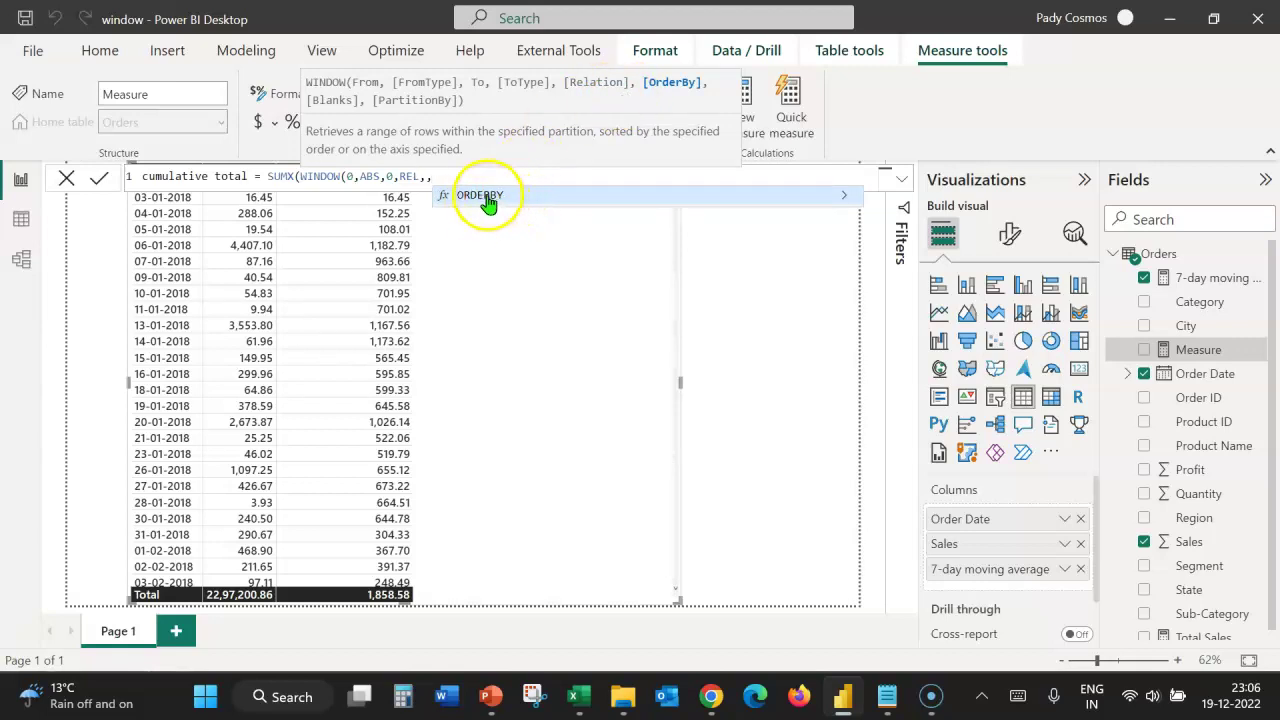
- Complete the formula with ORDERBY(Orders[Order Date],ASC), KEEP and [Total Sales], then commit it
left_click(489, 199)
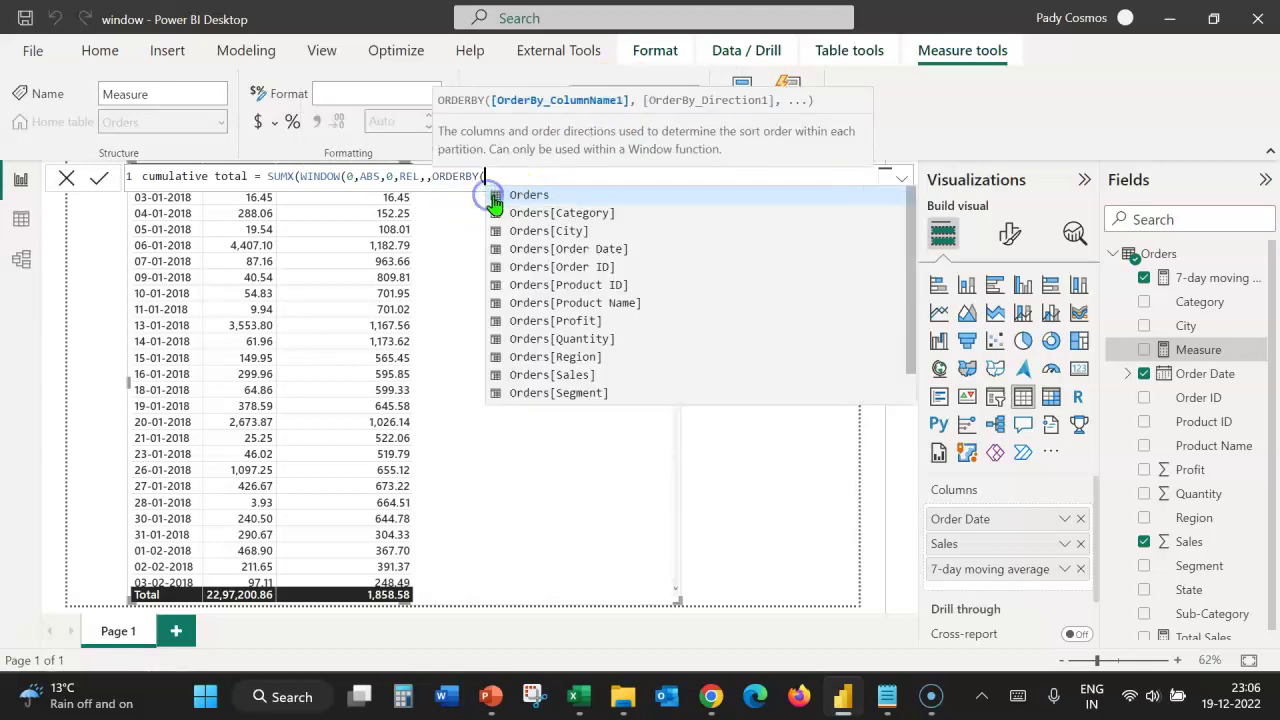
left_click(580, 252)
type(",")
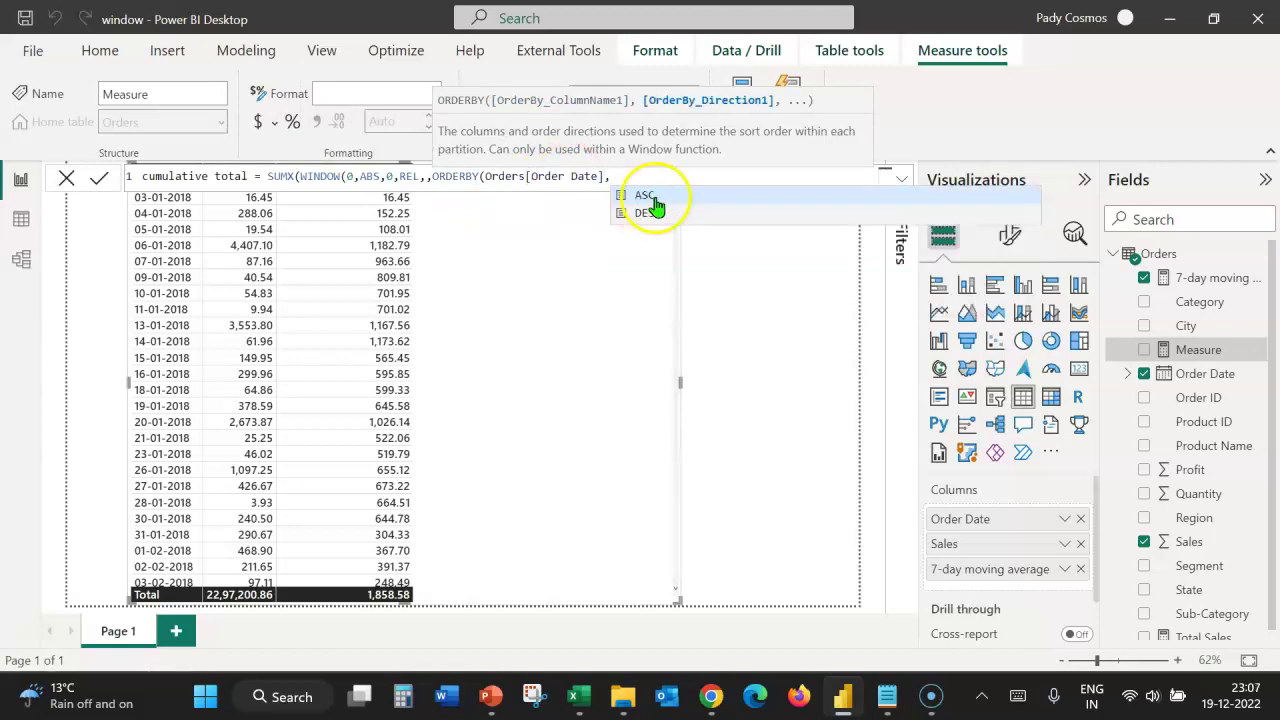
left_click(651, 195)
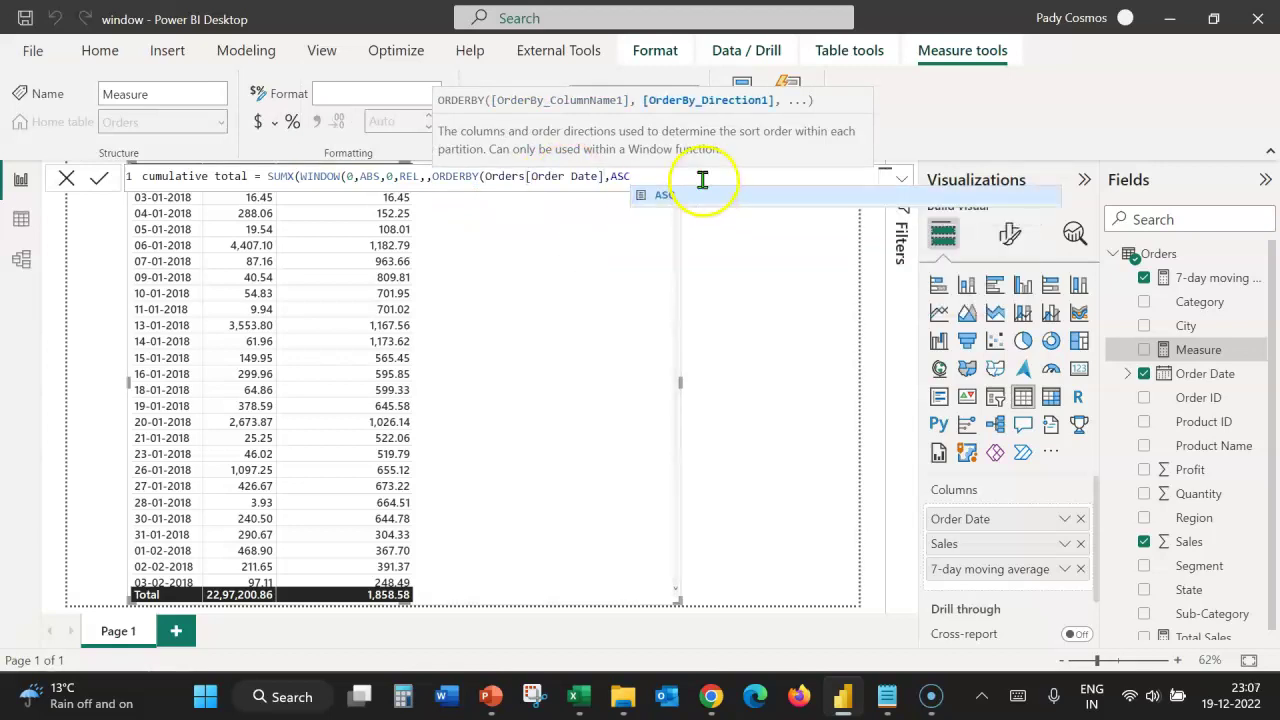
type(")")
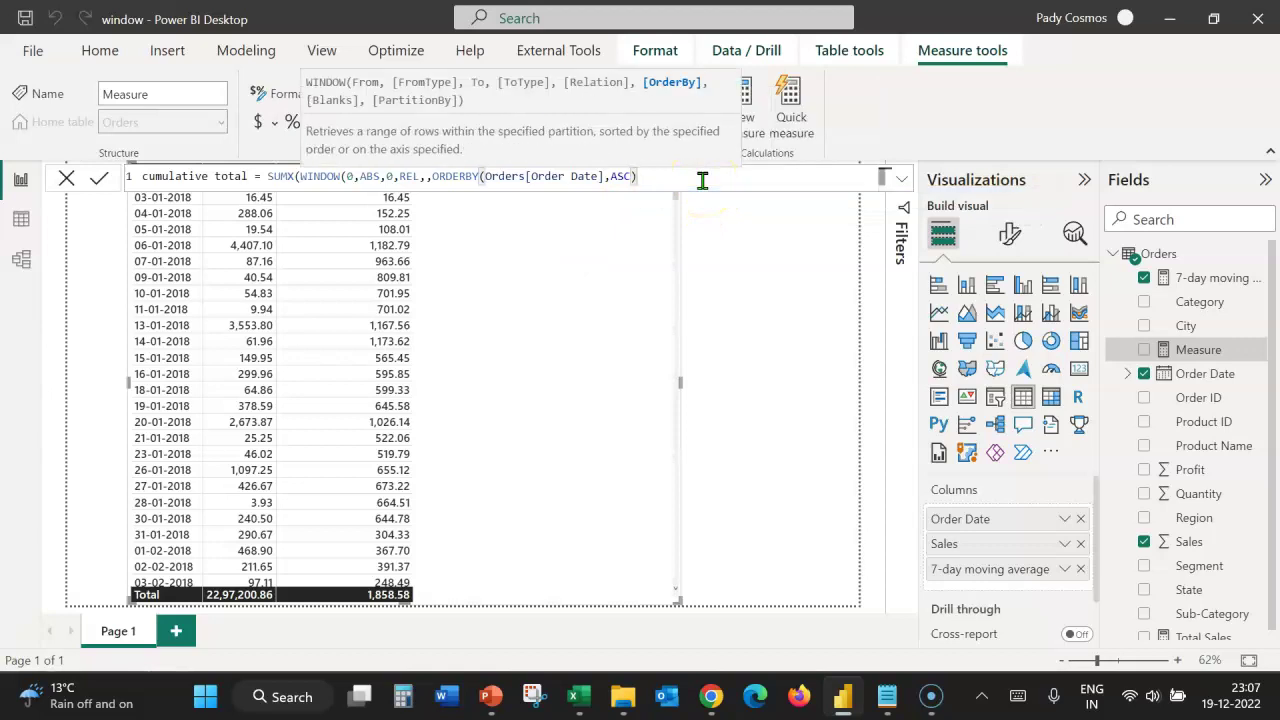
type(",")
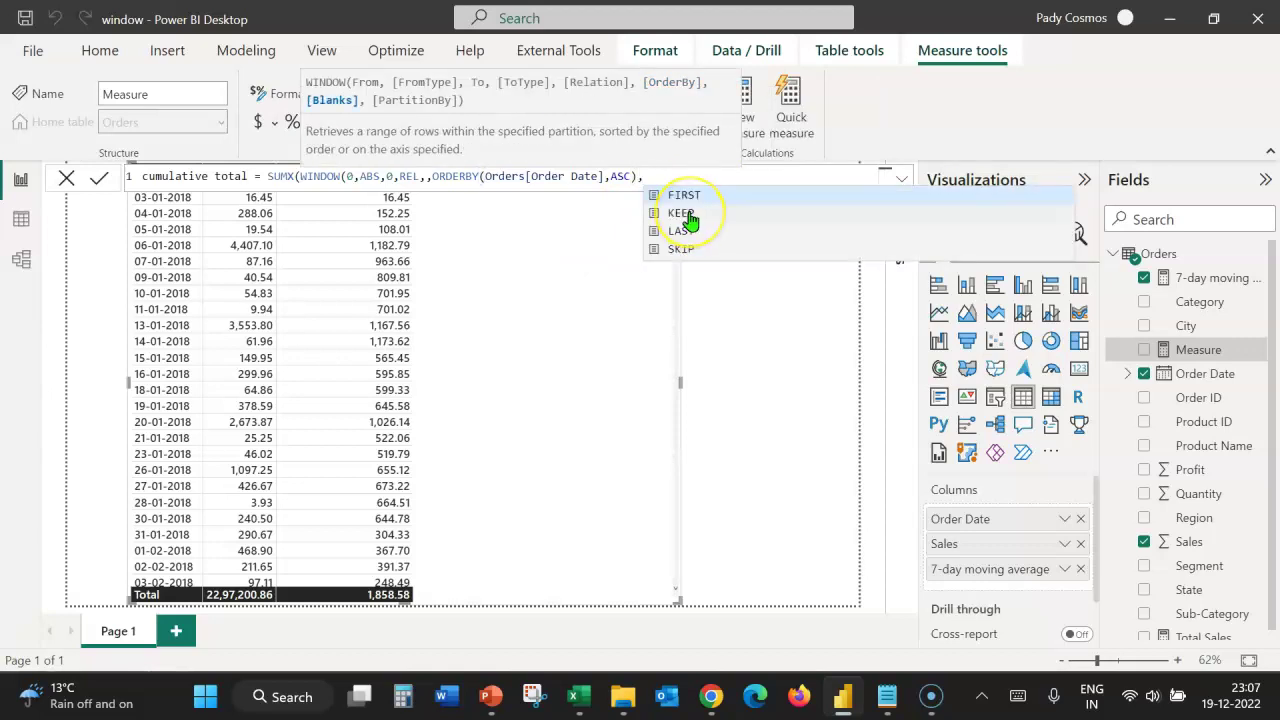
left_click(686, 213)
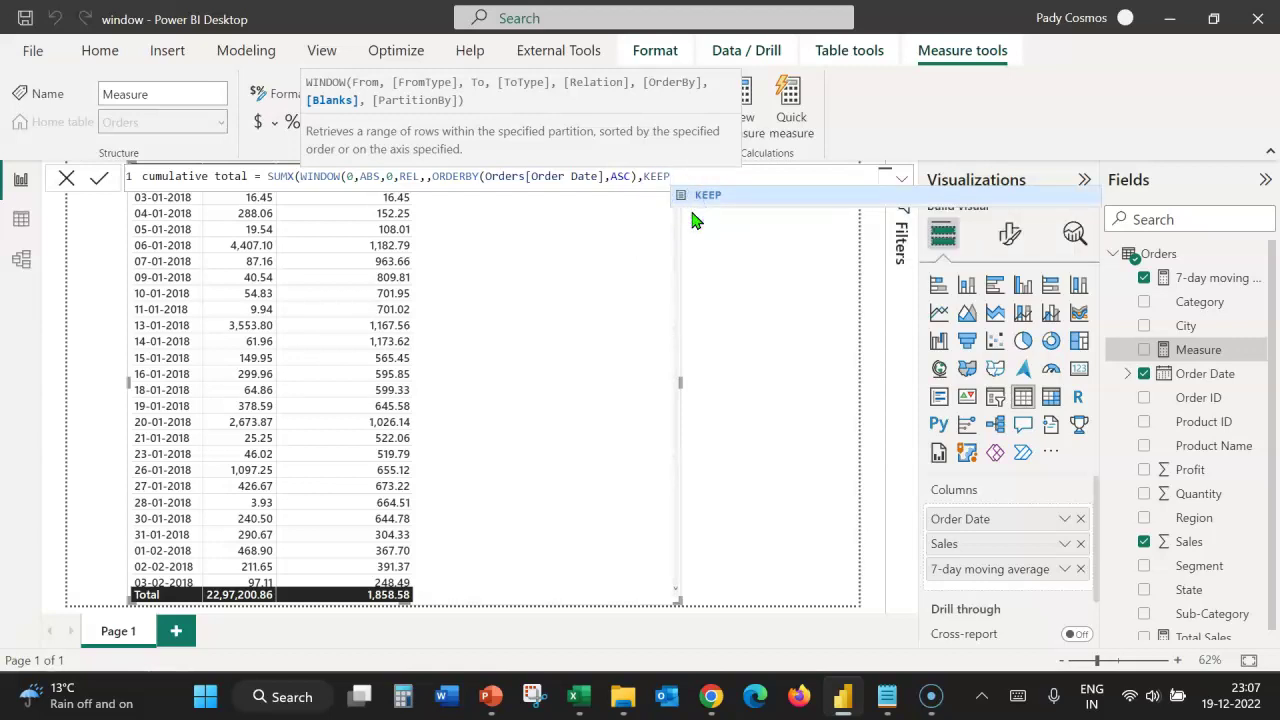
type(",),")
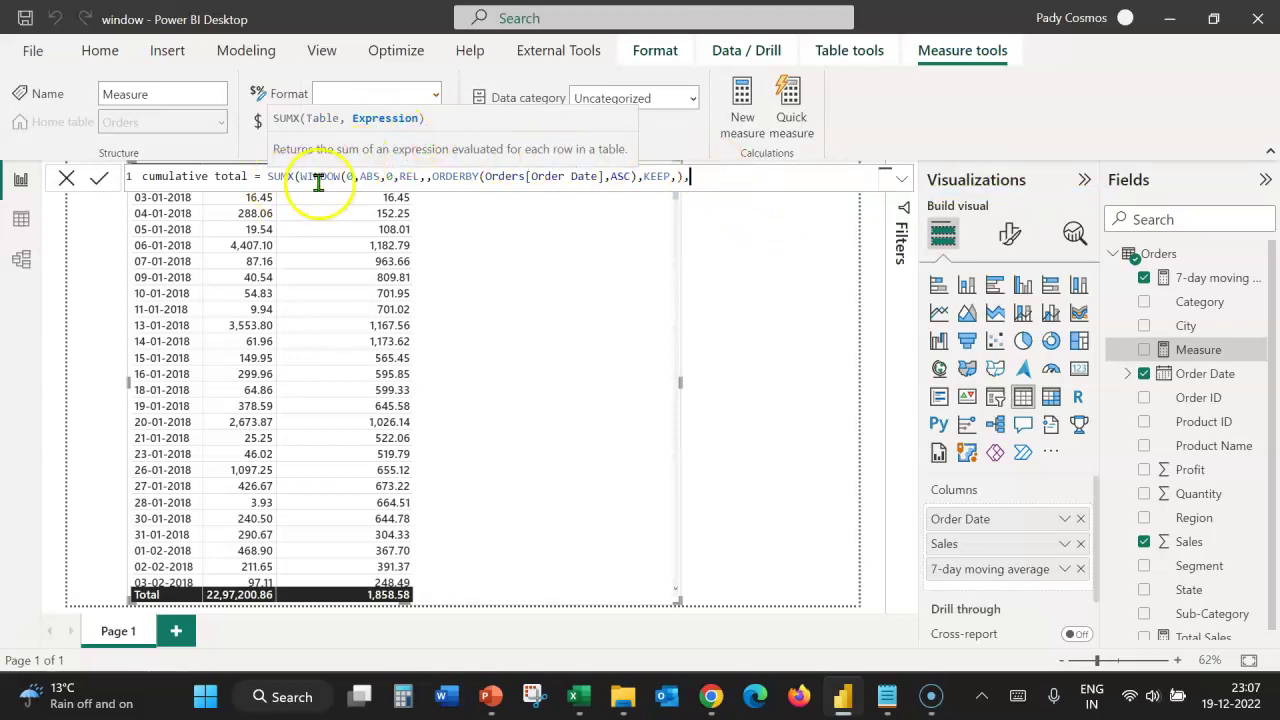
type("[")
left_click(758, 213)
left_click(819, 178)
type(")")
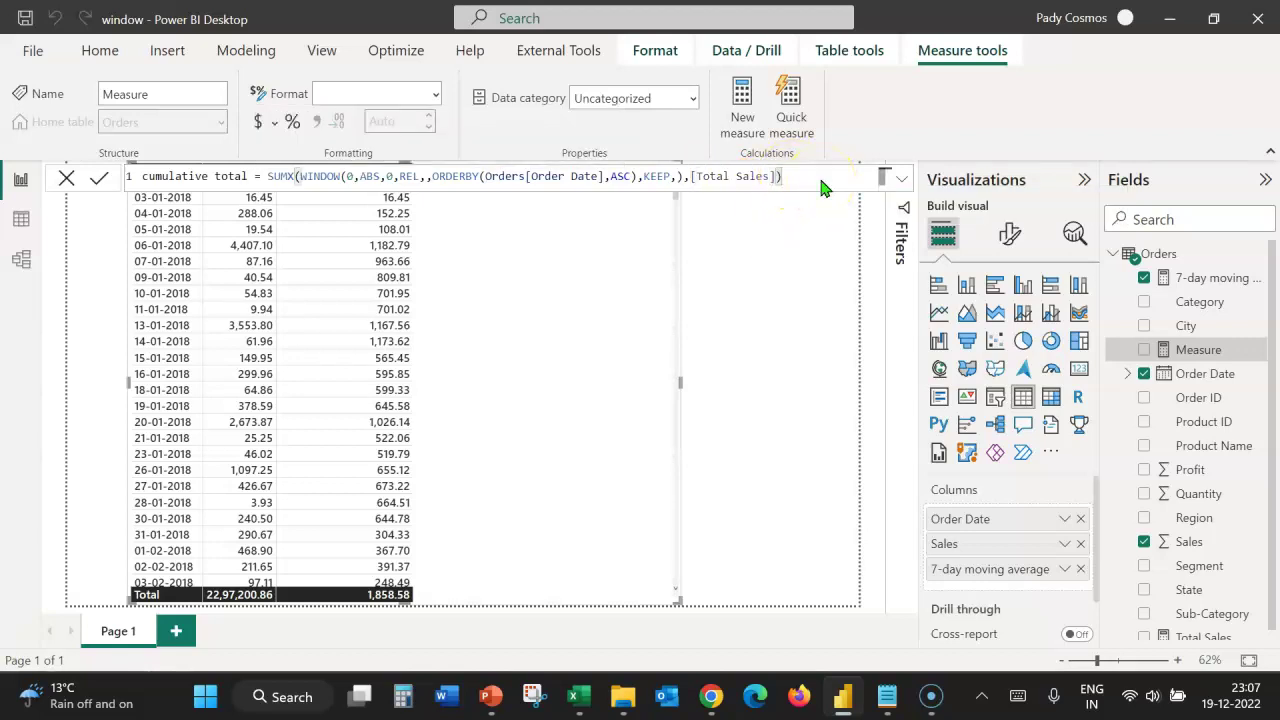
key("Return")
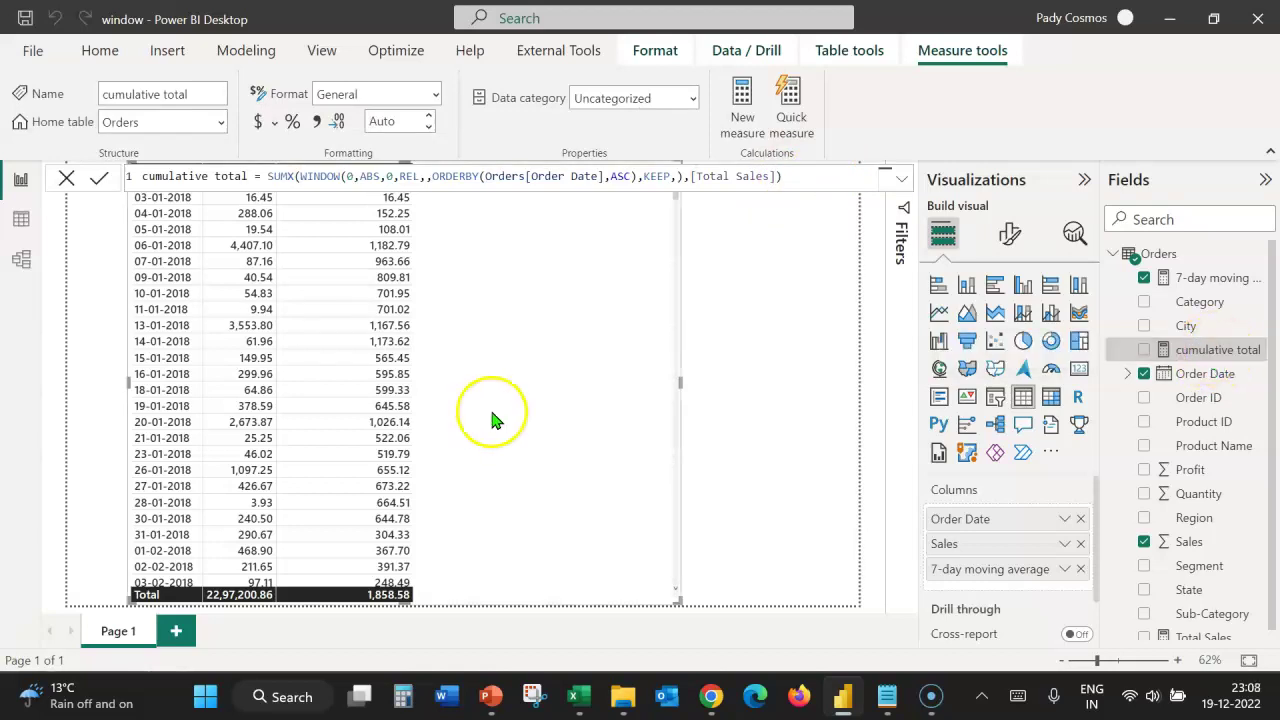
- Add cumulative total as a table column and review the running totals, ending at 22,97,200.86
left_click_drag(1228, 353, 1010, 593)
left_click(543, 209)
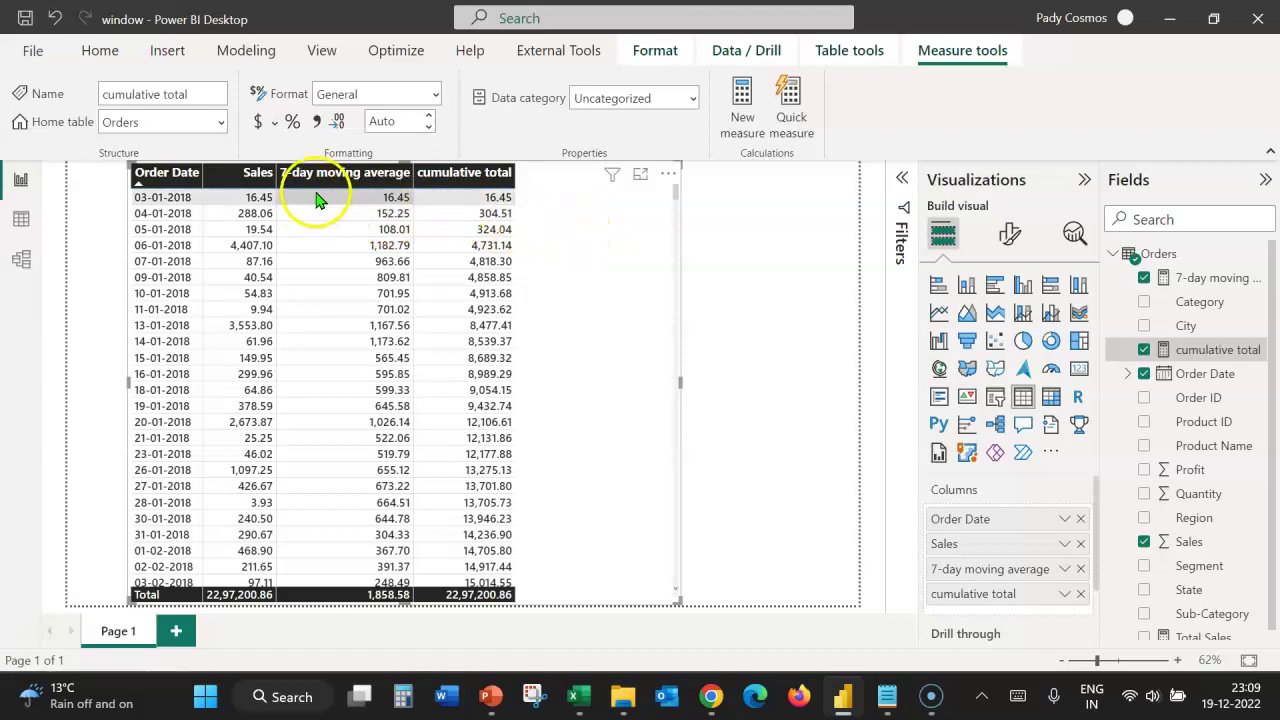
left_click(555, 191)
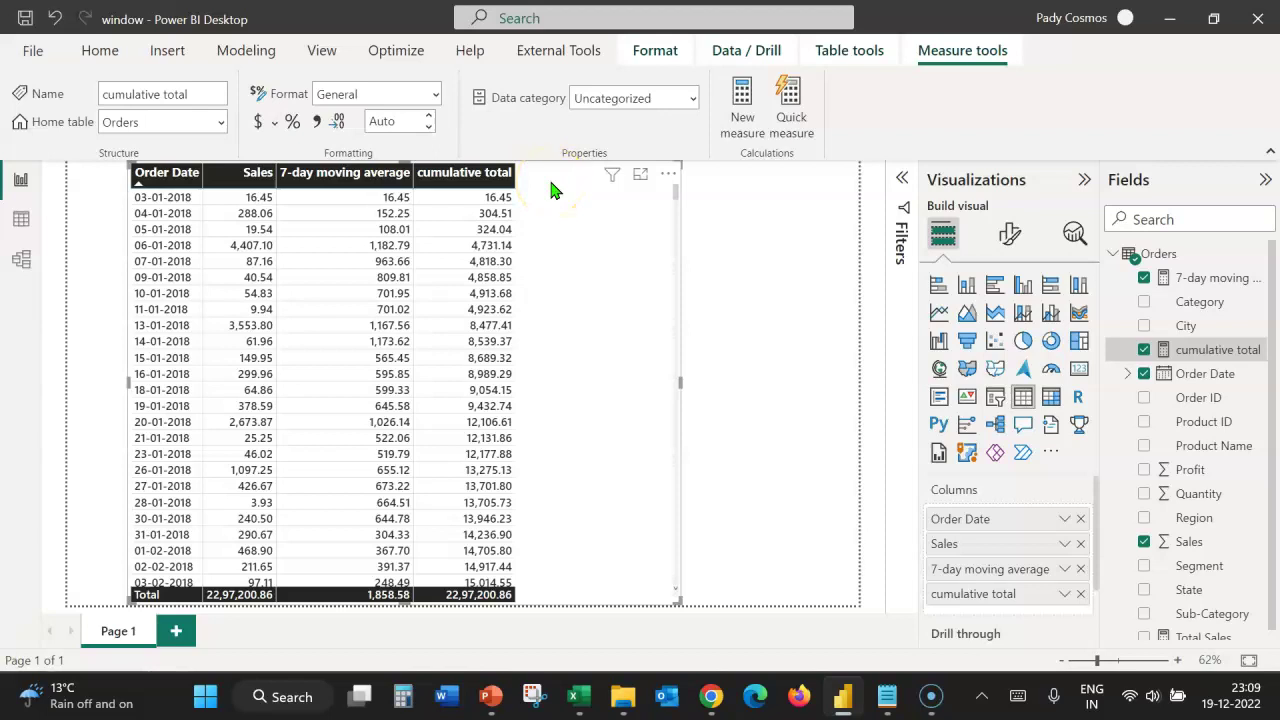